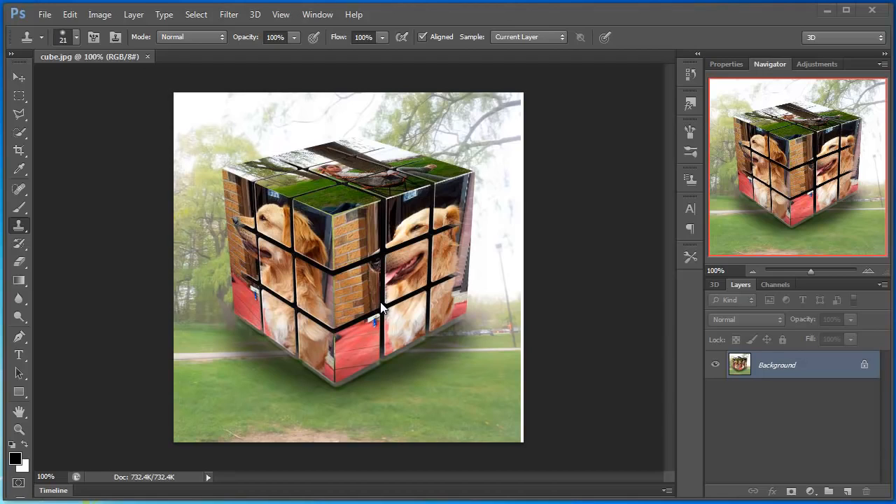
# Close cube.jpg and place skin_for_the_cube_cube.jpg and asian-girl-wallpaper.jpg side by side in floating windows.
pyautogui.click(147, 56)
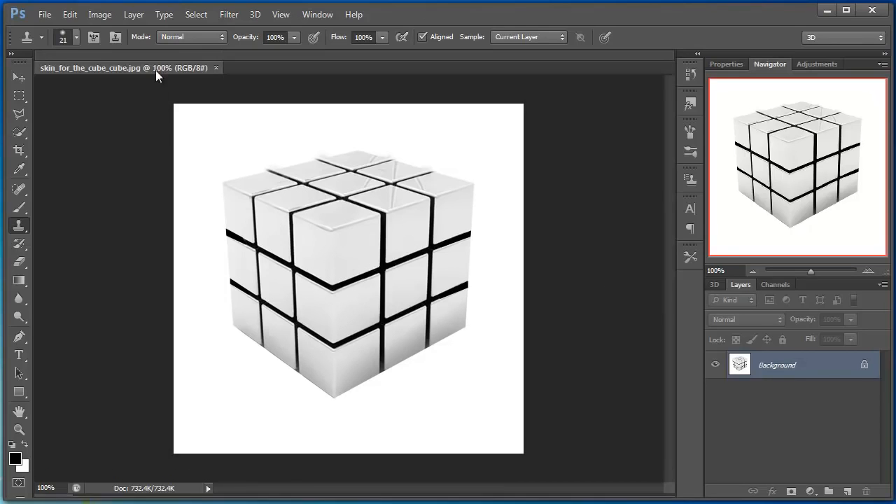
pyautogui.moveTo(155, 70); pyautogui.dragTo(158, 78)
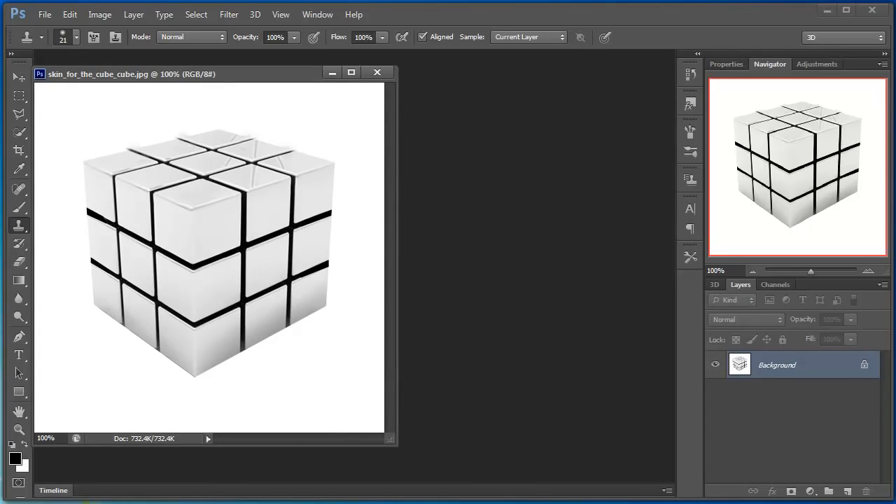
pyautogui.moveTo(511, 220); pyautogui.dragTo(542, 216)
pyautogui.moveTo(163, 58); pyautogui.dragTo(445, 79)
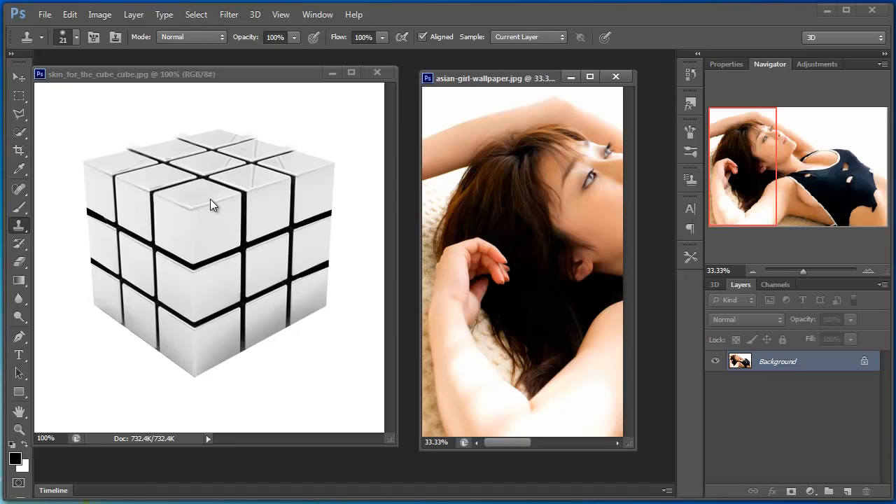
# Select the whole right face of the cube by its four corners with the Polygonal Lasso tool.
pyautogui.click(19, 116)
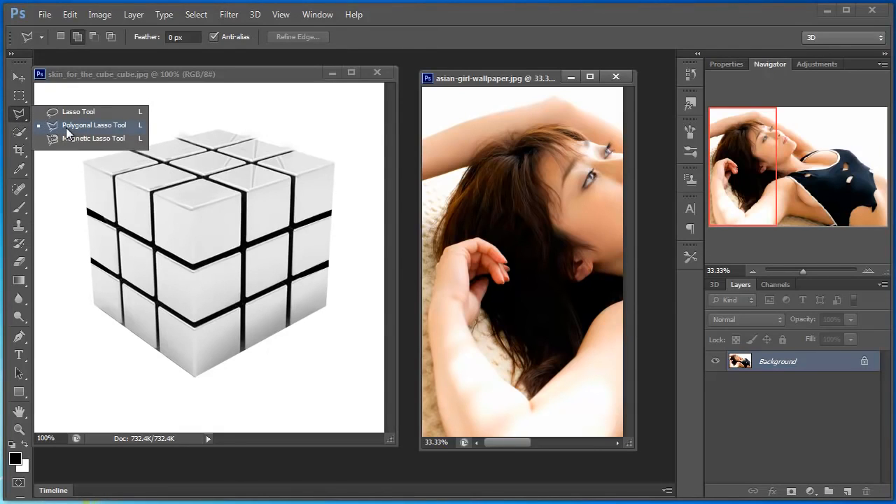
pyautogui.click(66, 127)
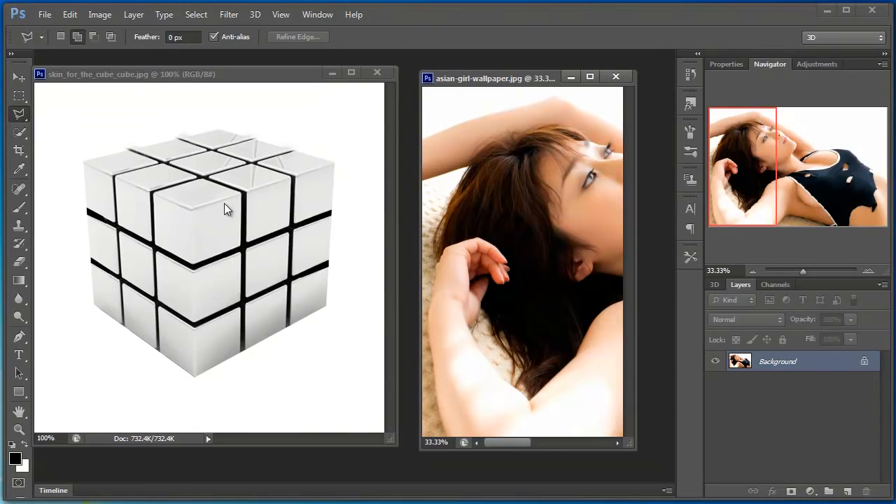
pyautogui.click(334, 164)
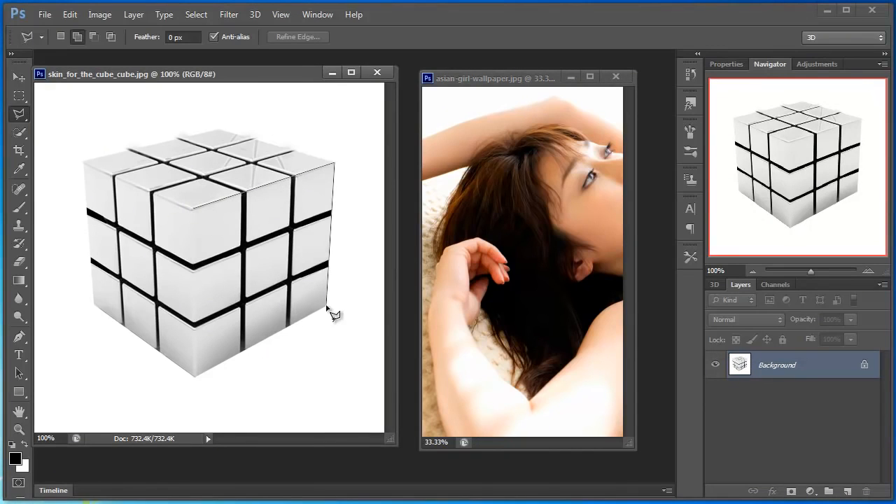
pyautogui.click(326, 305)
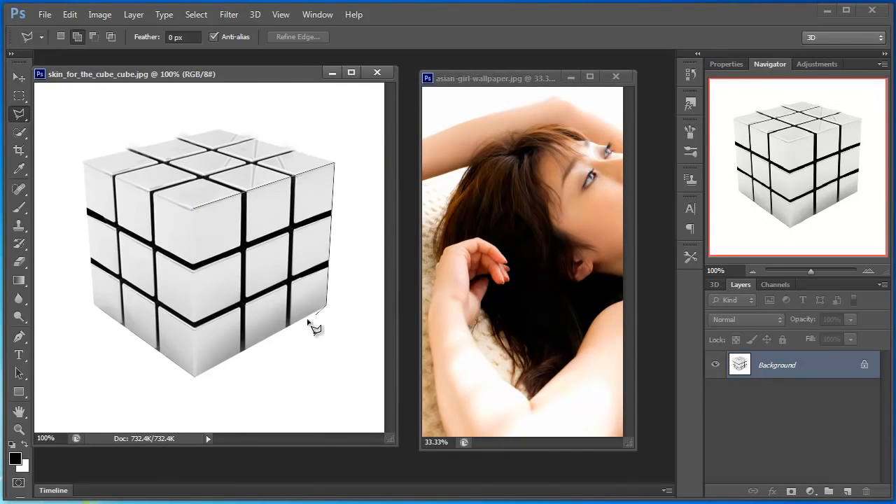
pyautogui.click(195, 378)
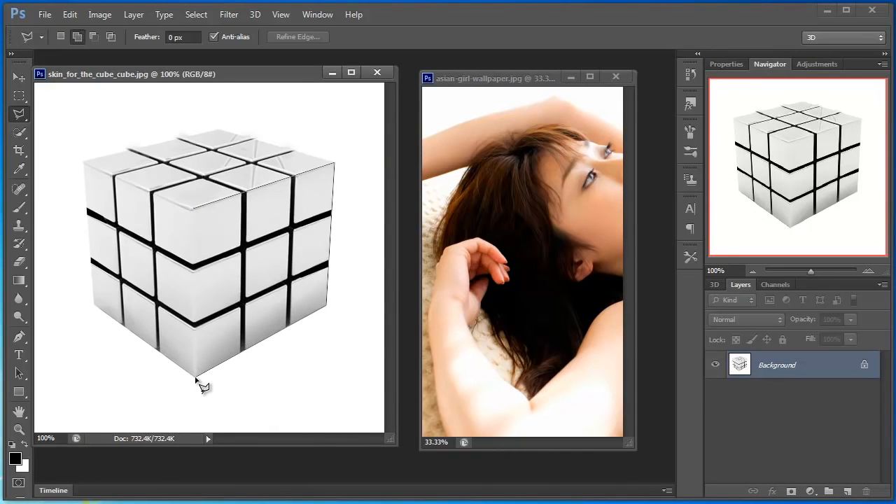
pyautogui.click(194, 209)
# Copy the entire asian-girl-wallpaper.jpg image and close its document.
pyautogui.moveTo(533, 78); pyautogui.dragTo(495, 83)
pyautogui.hotkey('ctrl', 'a')
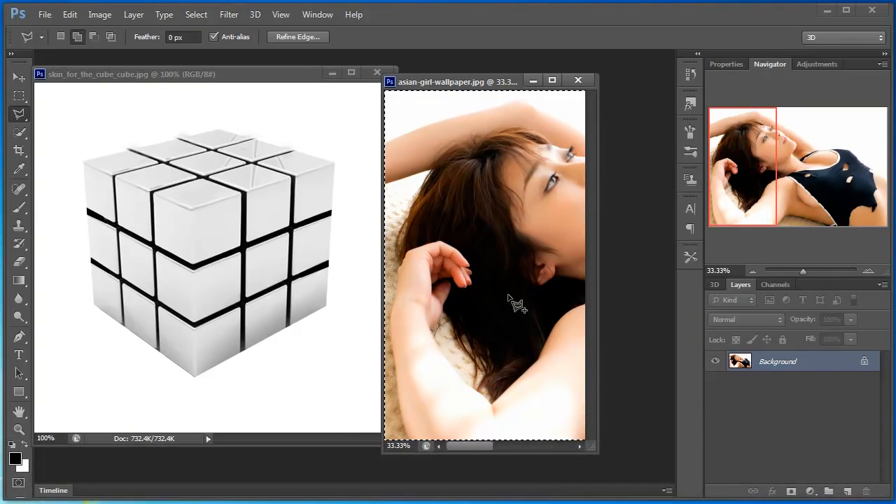
pyautogui.click(578, 82)
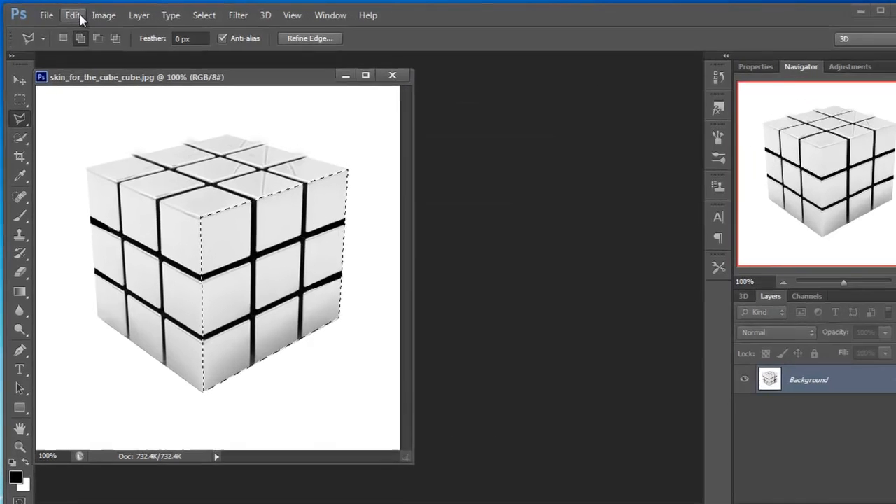
# Paste the copied photo into the selected right face of the cube with Paste Into.
pyautogui.click(73, 14)
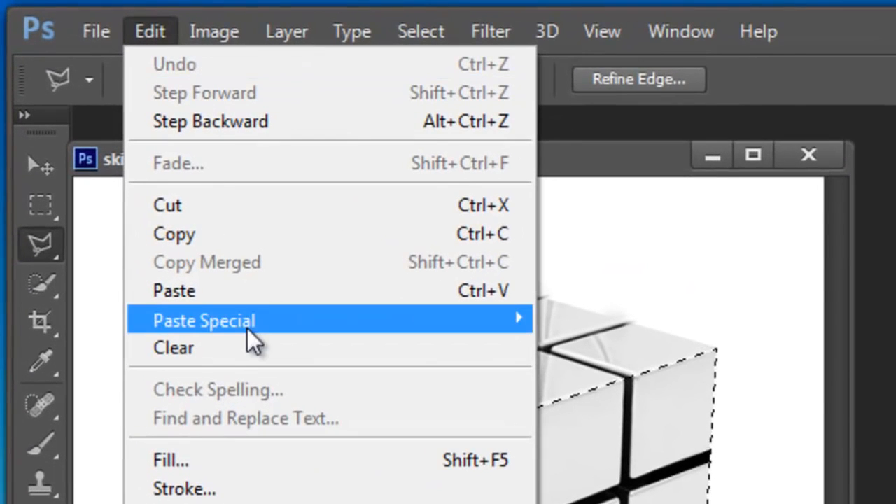
pyautogui.moveTo(250, 324)
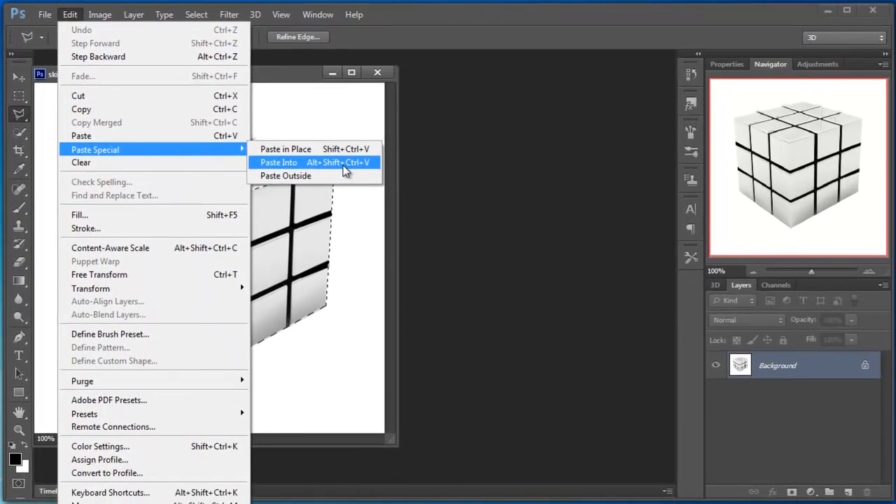
pyautogui.click(541, 264)
pyautogui.moveTo(350, 184); pyautogui.dragTo(319, 300)
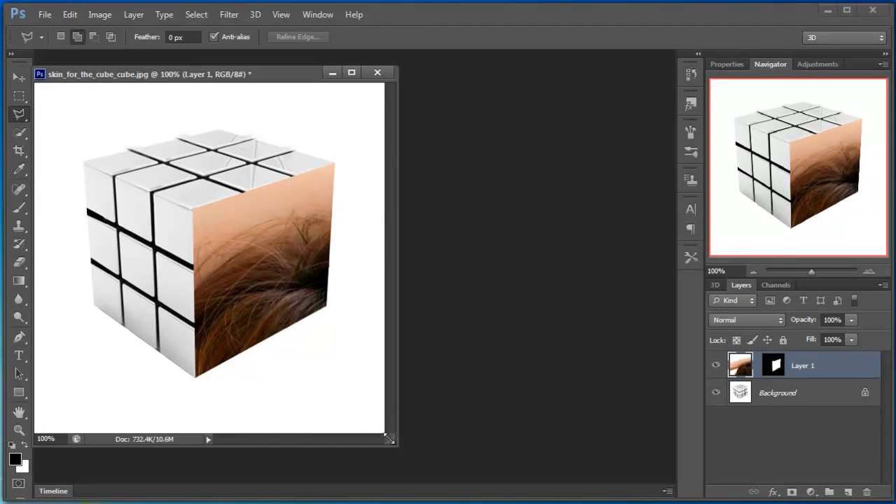
# Scale the pasted photo down to about 16% with Free Transform and move it over the cube's right face.
pyautogui.moveTo(395, 447); pyautogui.dragTo(529, 483)
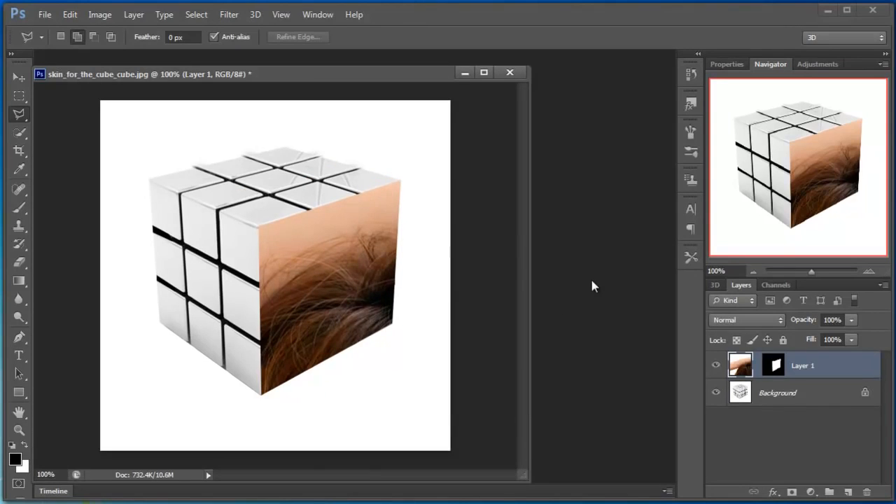
pyautogui.click(754, 272)
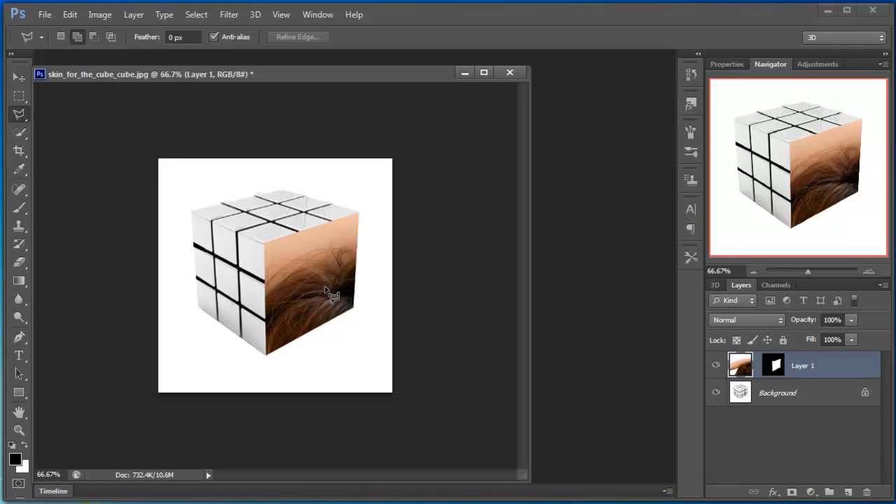
pyautogui.hotkey('ctrl', 't')
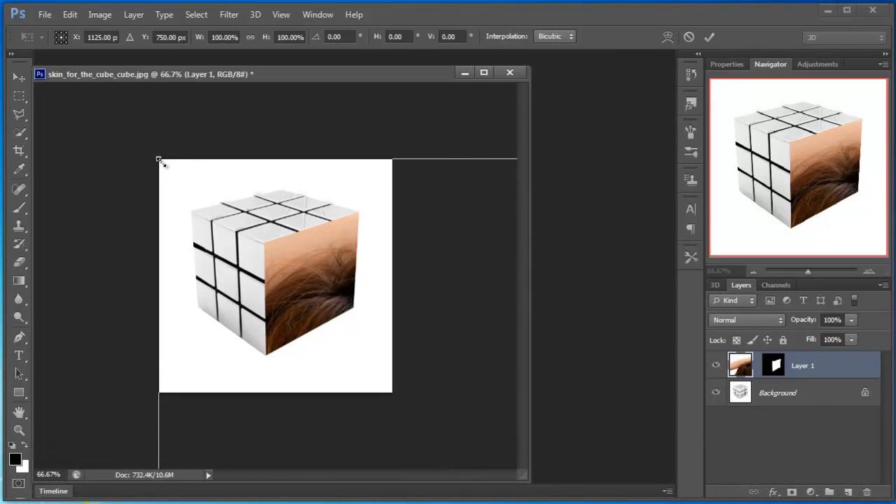
pyautogui.moveTo(160, 160); pyautogui.dragTo(420, 423)
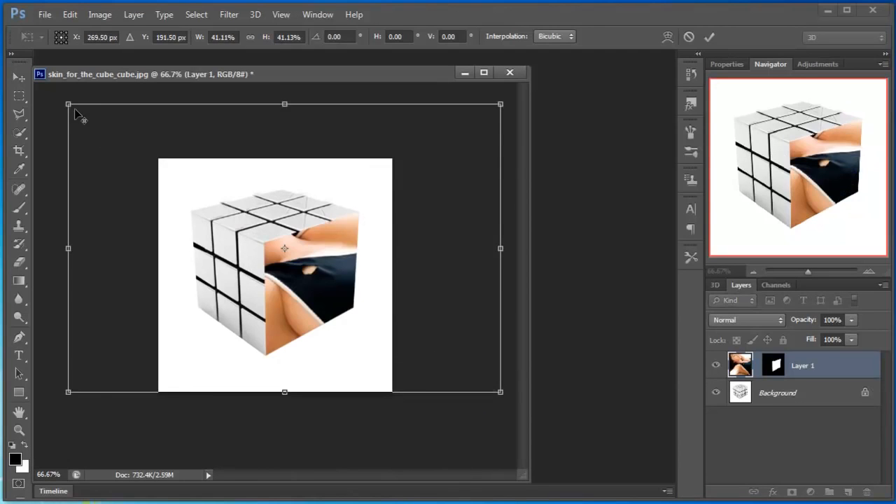
pyautogui.moveTo(71, 109); pyautogui.dragTo(198, 188)
pyautogui.moveTo(239, 234); pyautogui.dragTo(271, 281)
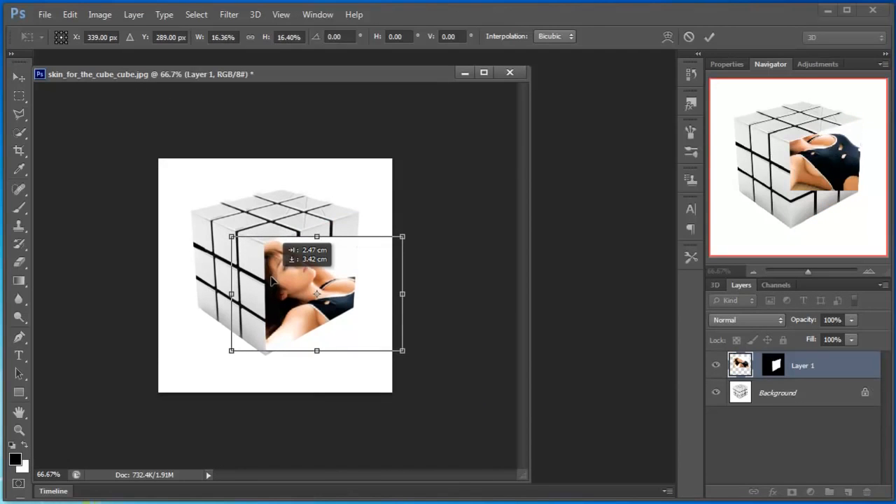
# Distort the photo so its four corners match the corners of the cube's right face, and apply the transform.
pyautogui.rightClick(372, 274)
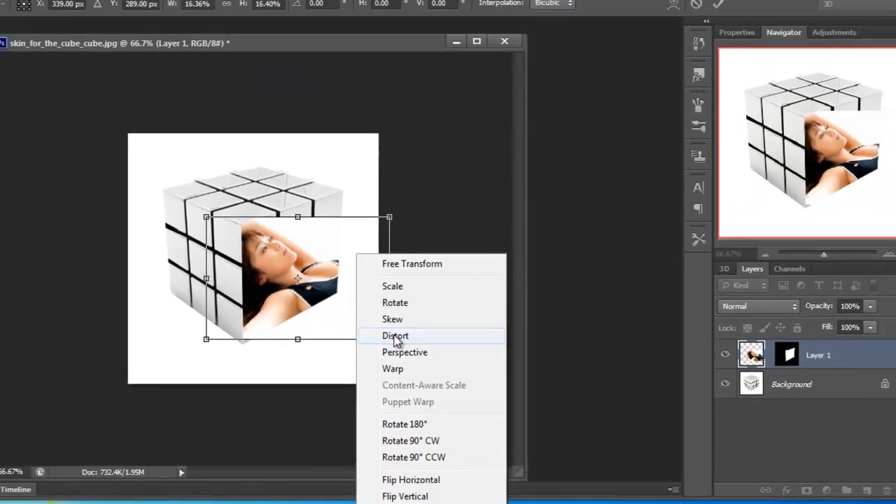
pyautogui.click(395, 336)
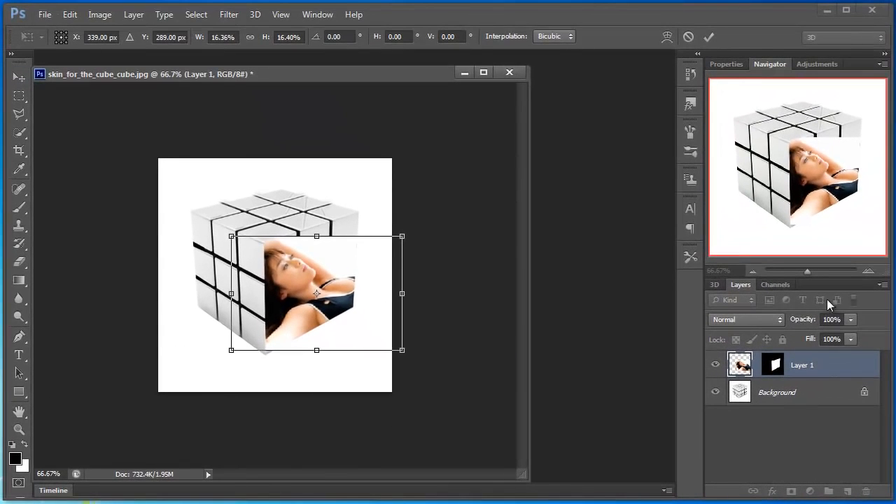
pyautogui.click(866, 272)
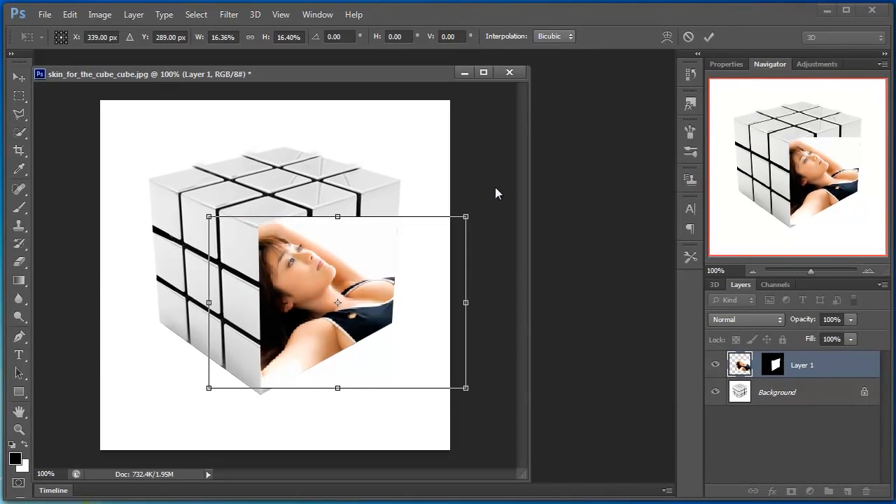
pyautogui.moveTo(467, 220); pyautogui.dragTo(395, 324)
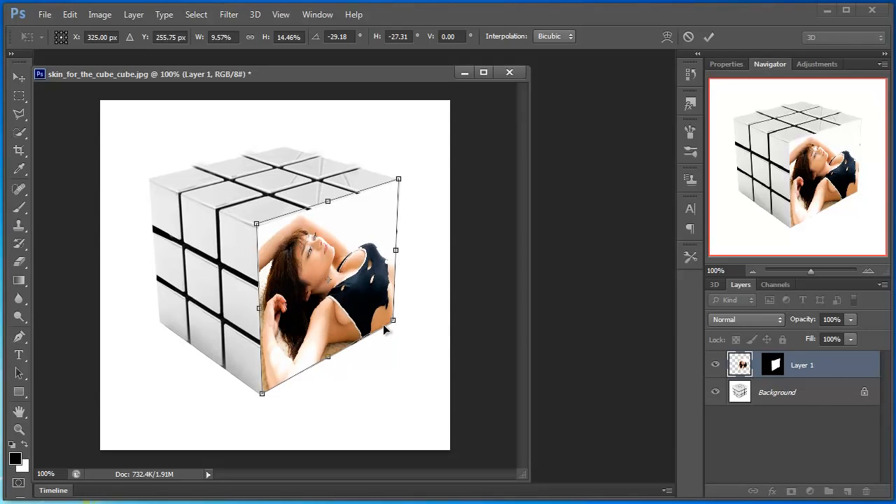
pyautogui.press('Return')
# Nudge the photo on Layer 1 slightly to the right with the Move tool.
pyautogui.press('l')
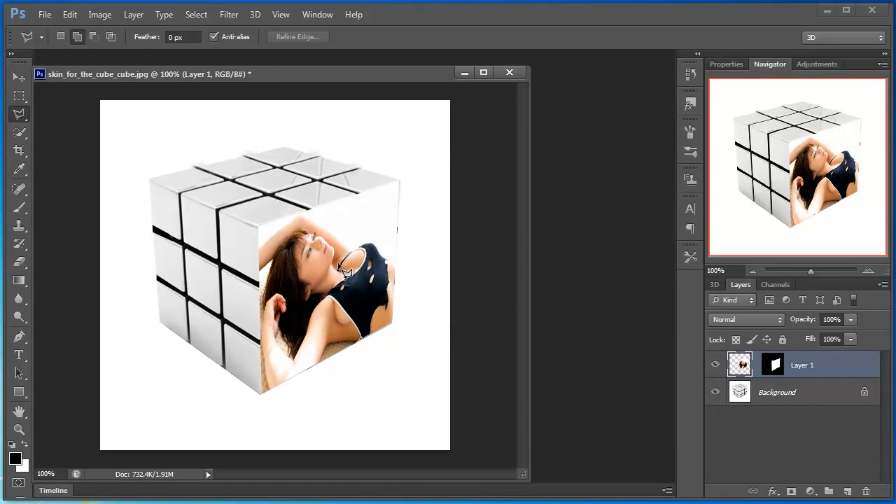
pyautogui.press('v')
pyautogui.press('Right')
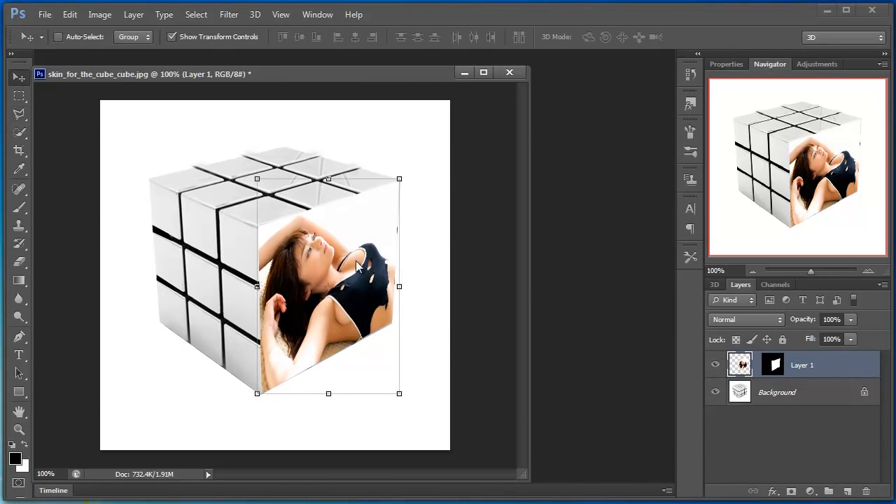
pyautogui.press('Right')
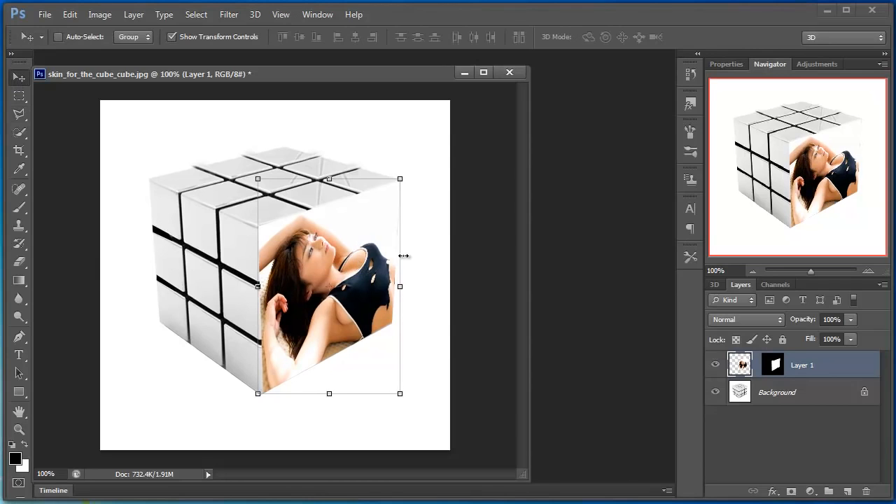
# Open Beautiful-Girls-Wallpaper.jpg, and select the cube's top face in skin_for_the_cube_cube.jpg with the Polygonal Lasso tool.
pyautogui.press('m')
pyautogui.moveTo(895, 378); pyautogui.dragTo(632, 294)
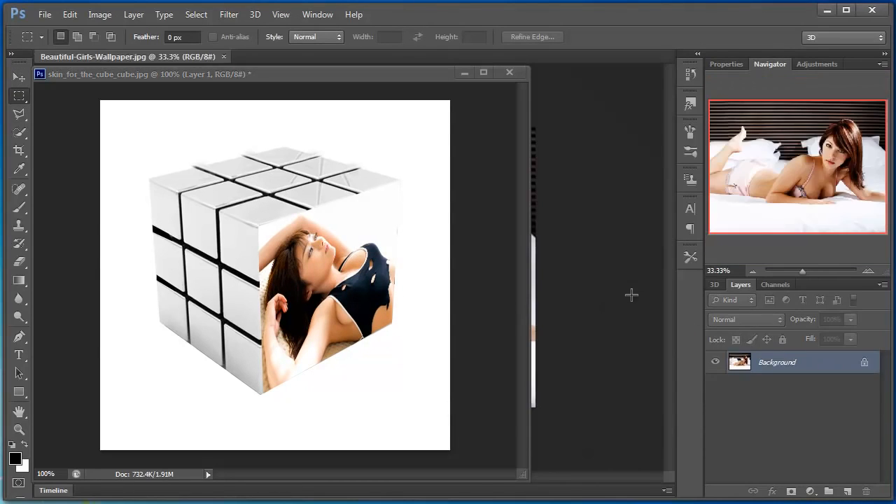
pyautogui.click(19, 113)
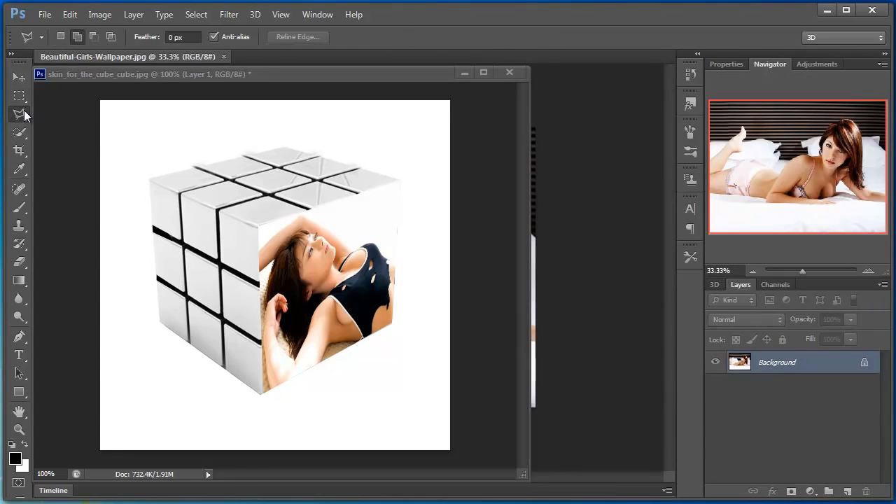
pyautogui.click(273, 73)
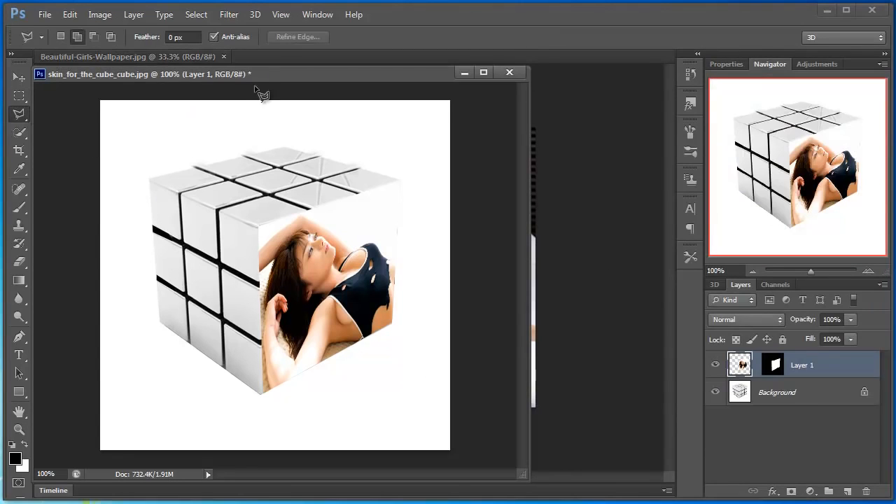
pyautogui.click(150, 181)
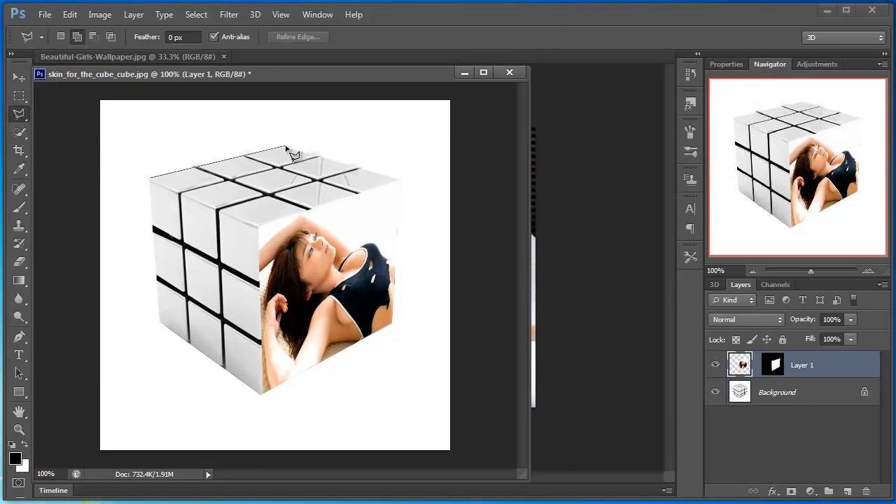
pyautogui.click(284, 146)
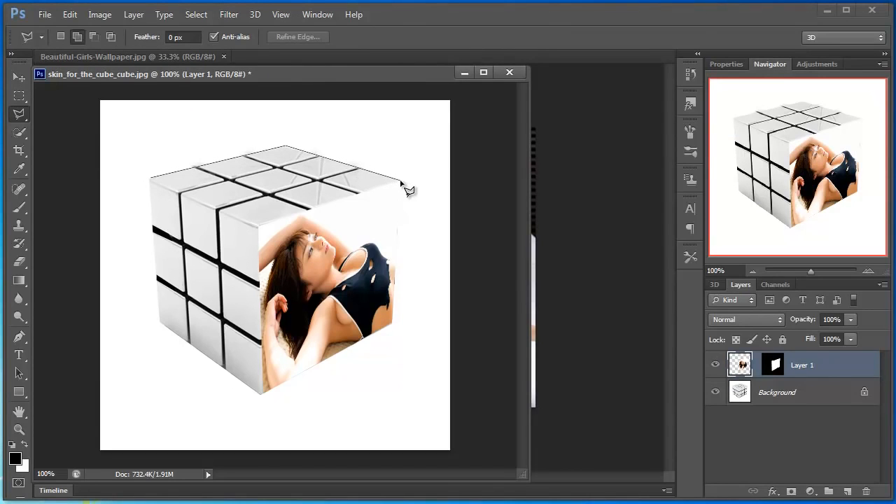
pyautogui.click(401, 180)
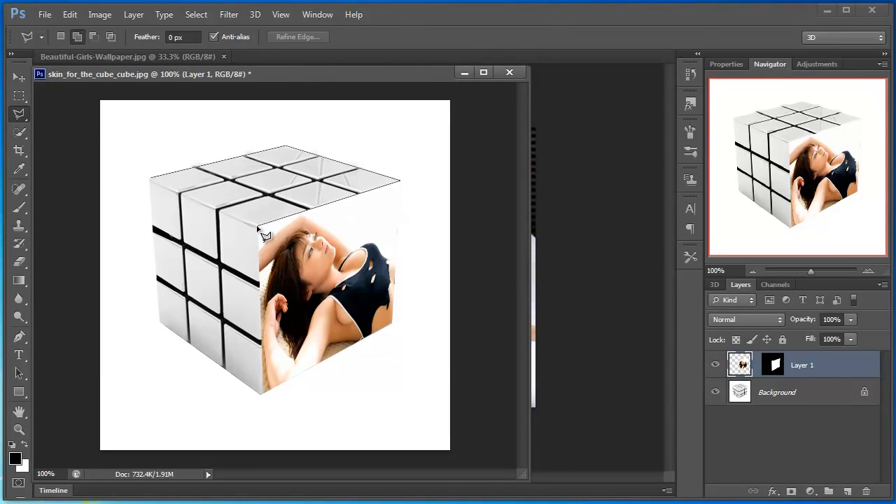
pyautogui.click(154, 180)
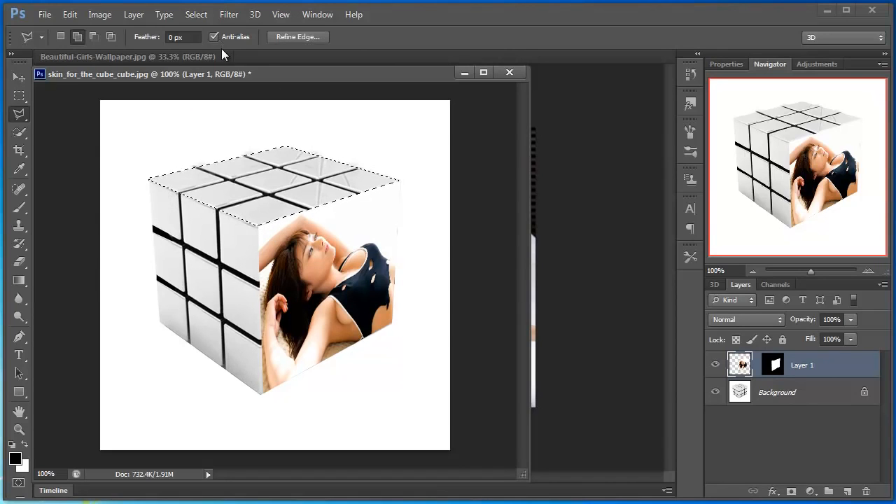
# Float Beautiful-Girls-Wallpaper.jpg in its own window beside the cube and copy the entire image.
pyautogui.moveTo(219, 55); pyautogui.dragTo(742, 275)
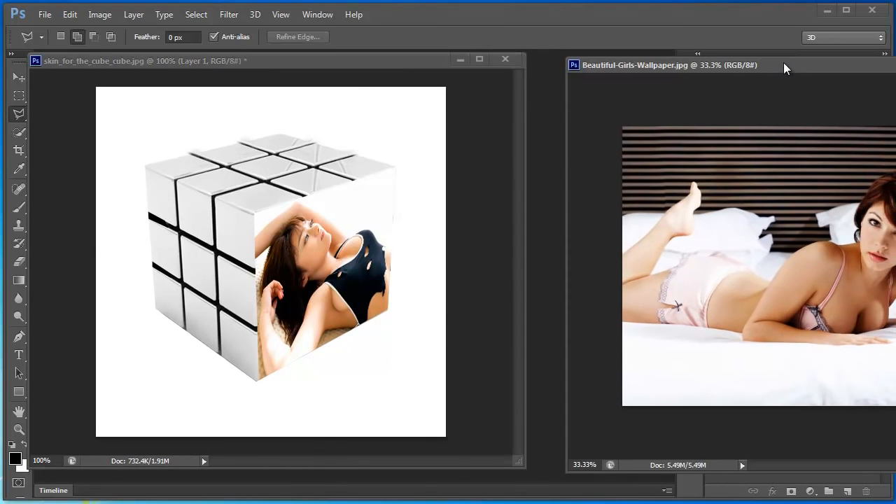
pyautogui.hotkey('ctrl', 'a')
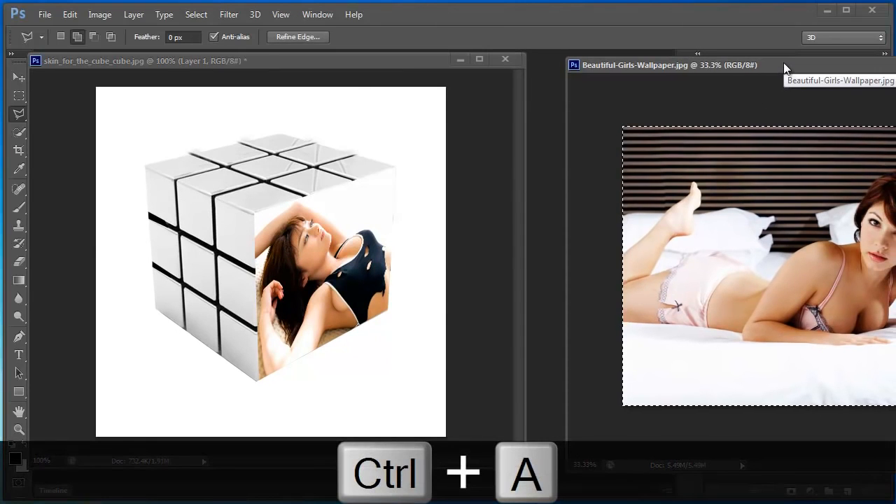
pyautogui.hotkey('ctrl', 'c')
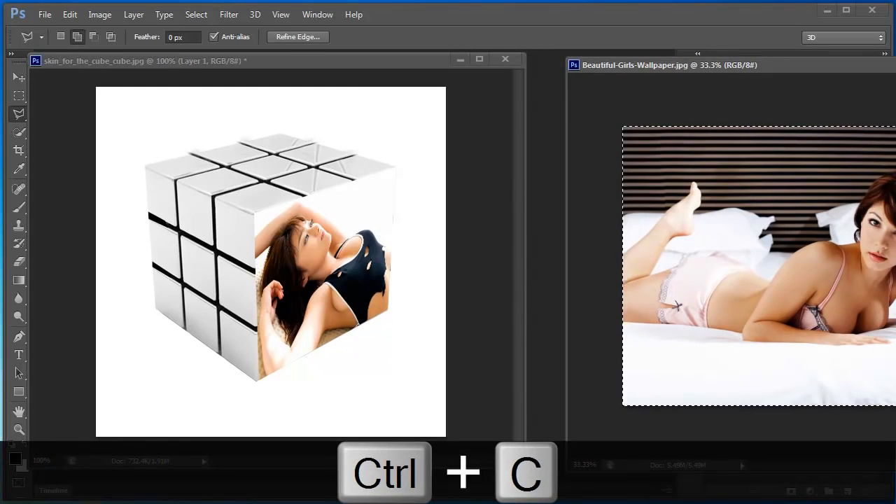
# Close the wallpaper image, paste the copied photo into the cube's top-face selection, and scale it to about 22.6%.
pyautogui.hotkey('ctrl', 'w')
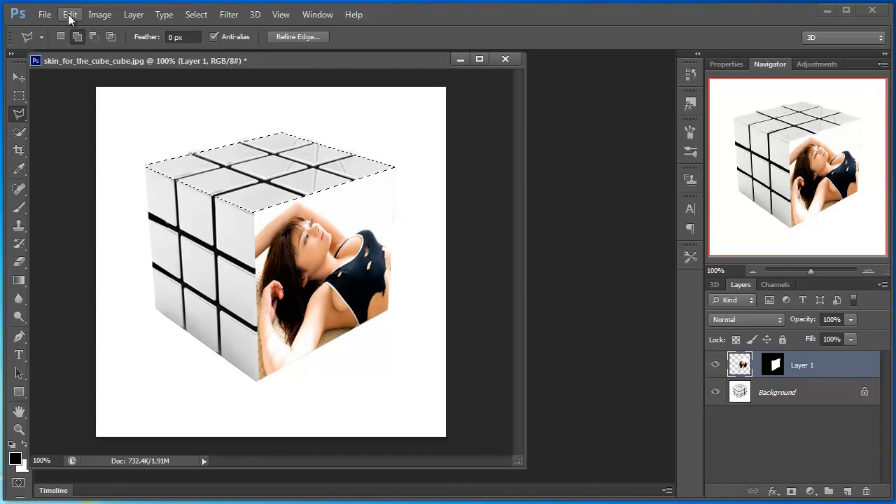
pyautogui.hotkey('ctrl', 'shift', 'alt', 'v')
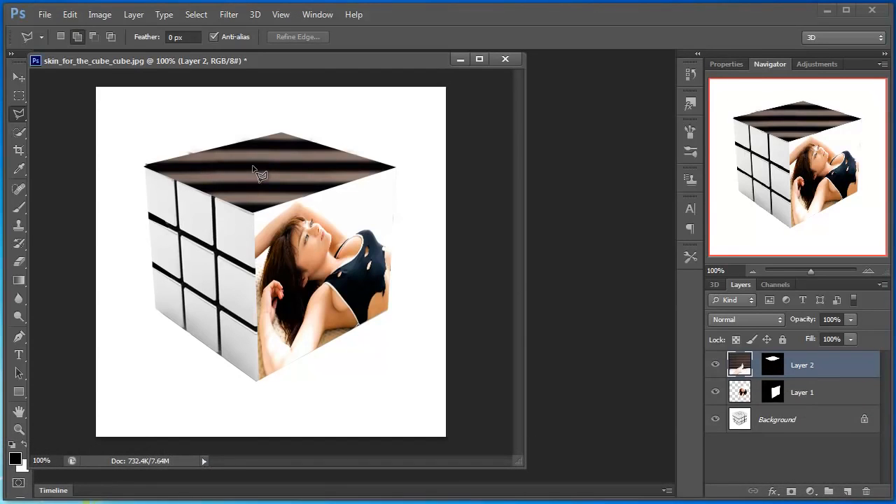
pyautogui.hotkey('ctrl', 't')
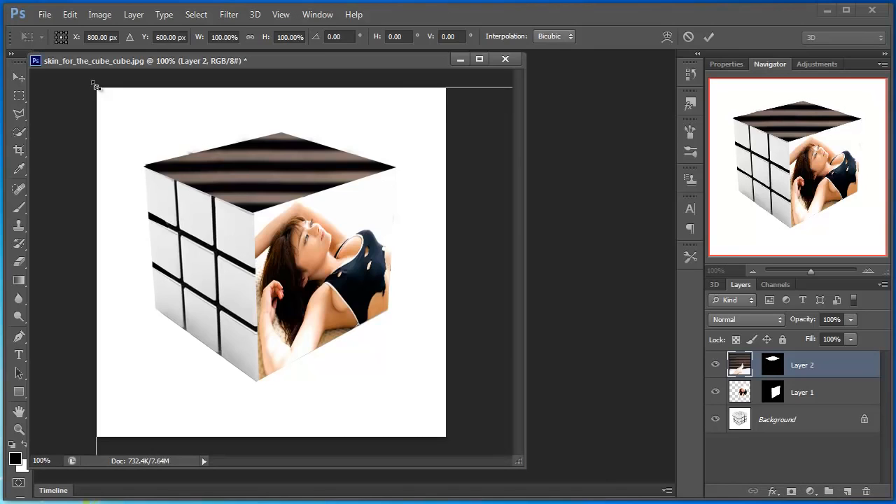
pyautogui.moveTo(96, 84); pyautogui.dragTo(194, 154)
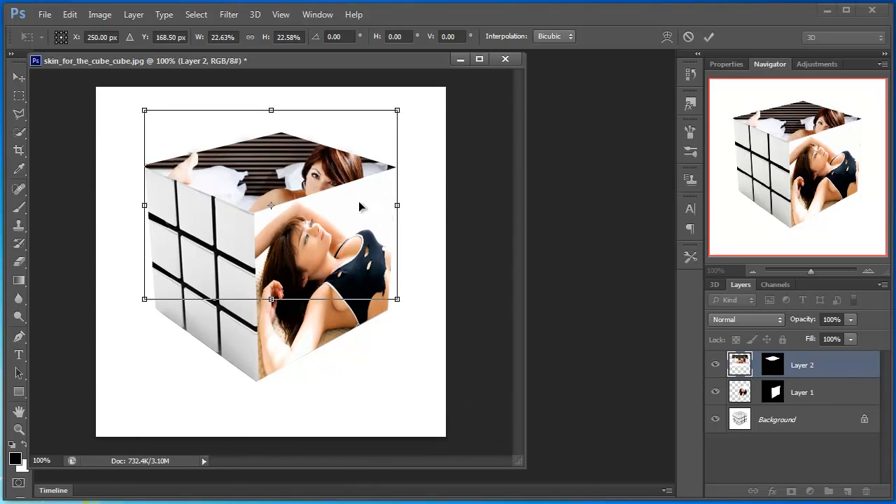
# Distort the photo on Layer 2 so its corners match the corners of the cube's top face, and apply the transform.
pyautogui.rightClick(360, 207)
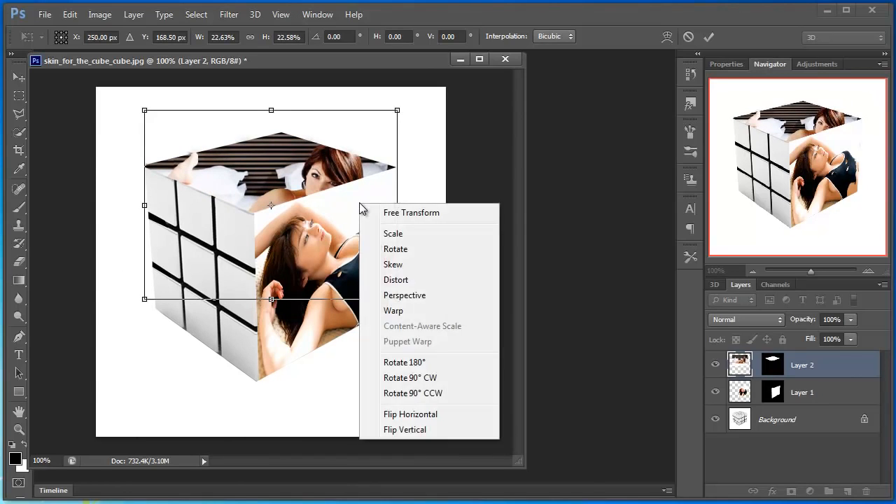
pyautogui.click(406, 283)
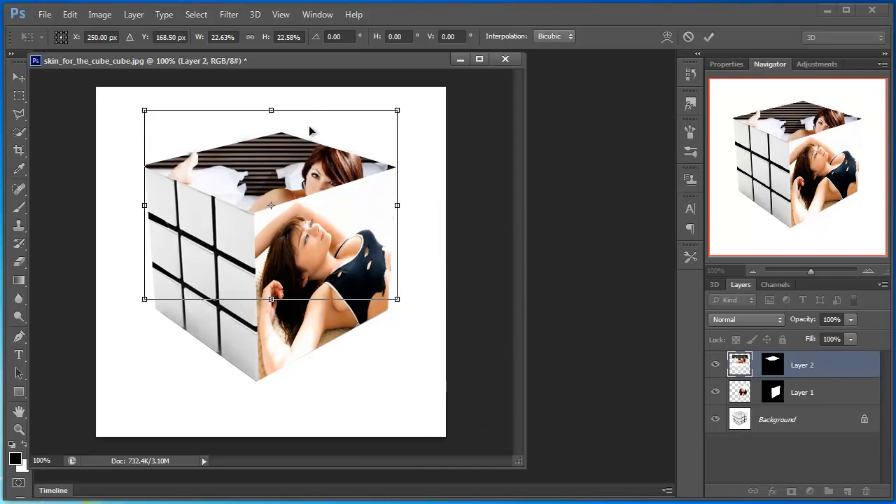
pyautogui.moveTo(397, 110); pyautogui.dragTo(283, 132)
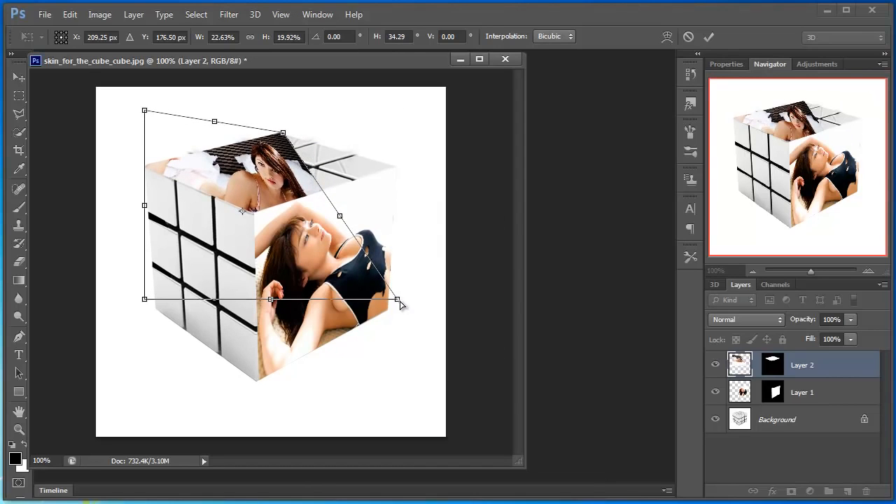
pyautogui.moveTo(397, 299); pyautogui.dragTo(395, 165)
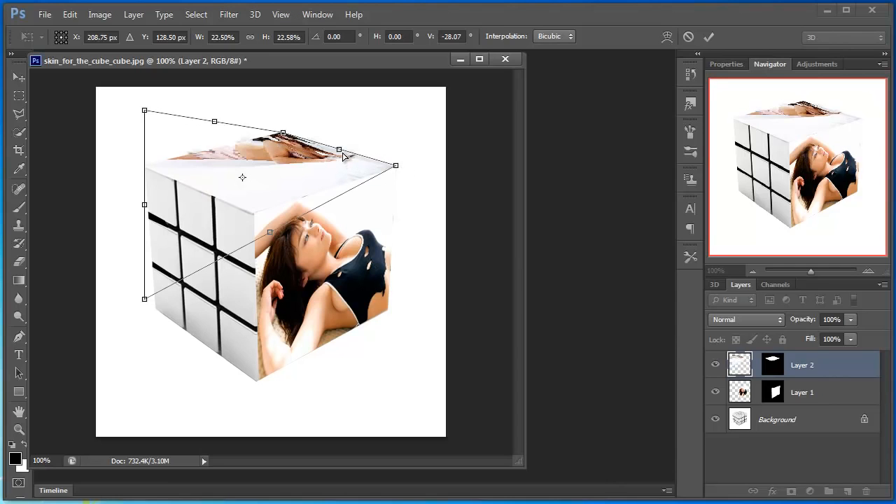
pyautogui.moveTo(144, 299)
pyautogui.mouseDown()
pyautogui.moveTo(165, 281)
pyautogui.moveTo(189, 231)
pyautogui.moveTo(145, 168)
pyautogui.mouseUp()
pyautogui.press('Return')
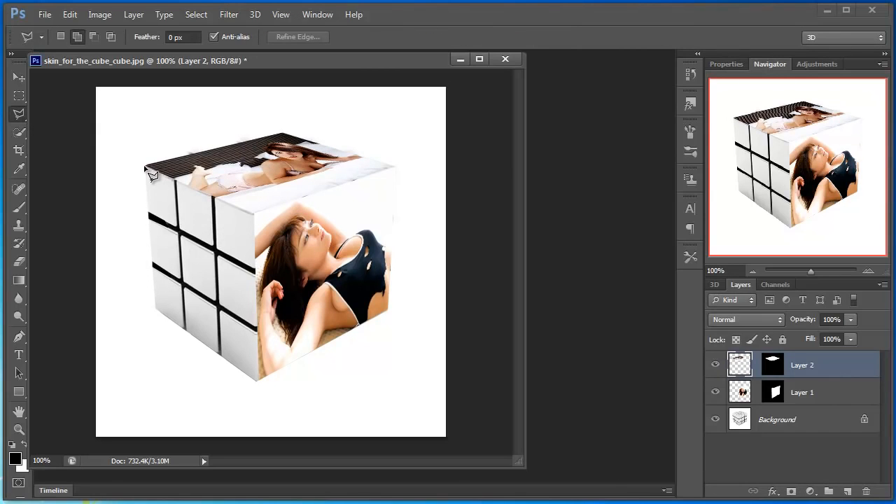
# Select the cube's blank left face with the Polygonal Lasso tool.
pyautogui.click(144, 168)
pyautogui.click(253, 213)
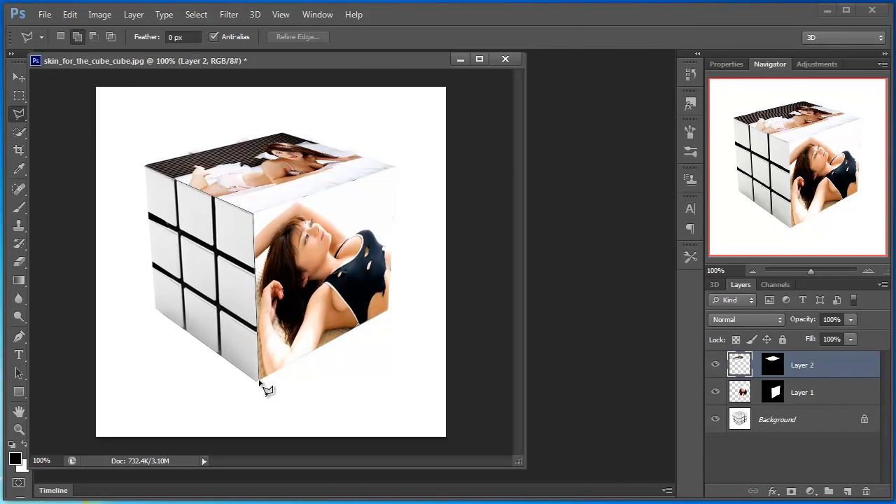
pyautogui.click(259, 380)
pyautogui.click(154, 309)
pyautogui.click(144, 168)
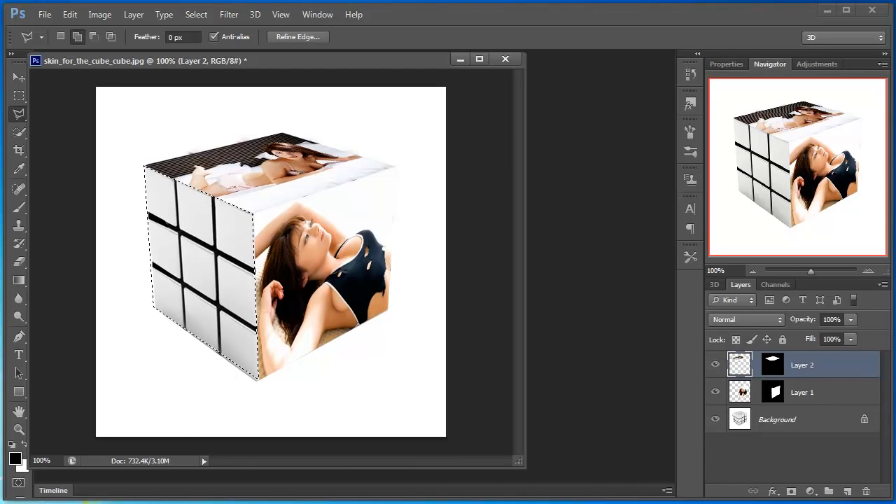
# Bring in Girls-Wallpaper1.jpg beside the cube, copy the entire image, and close it.
pyautogui.moveTo(893, 260); pyautogui.dragTo(595, 260)
pyautogui.moveTo(595, 260); pyautogui.dragTo(595, 260)
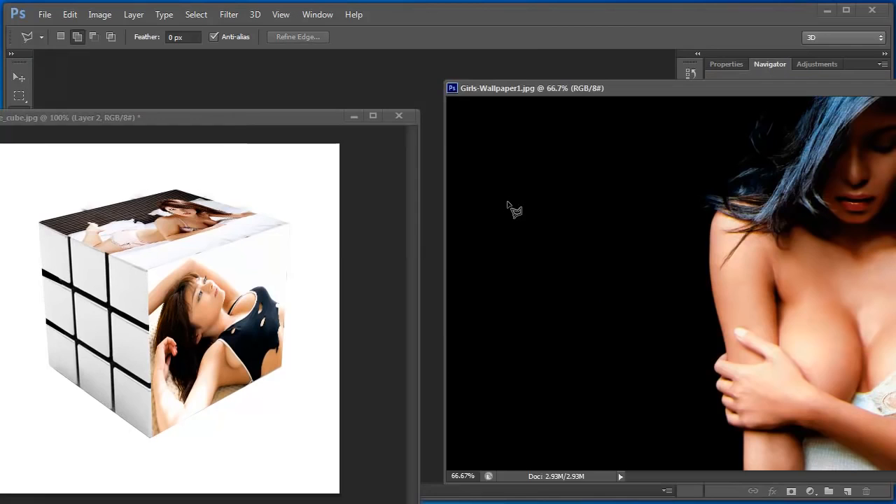
pyautogui.hotkey('ctrl', 'a')
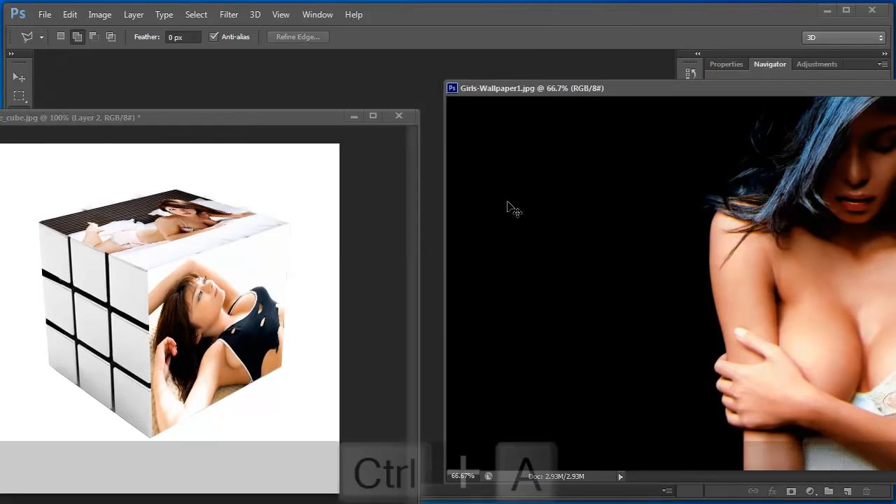
pyautogui.hotkey('ctrl', 'c')
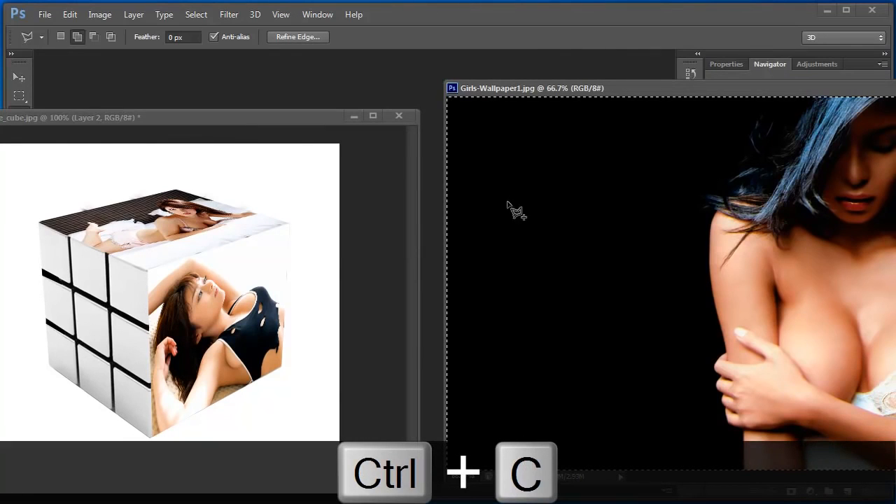
pyautogui.hotkey('ctrl', 'w')
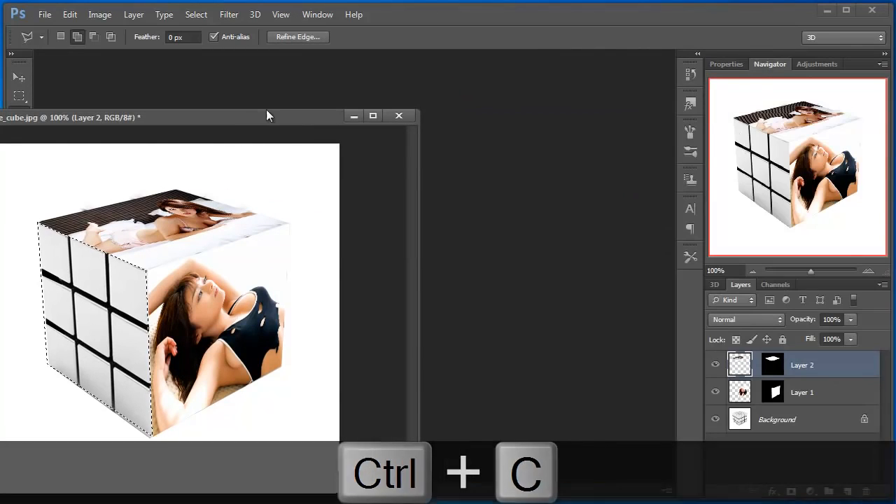
# Paste the copied photo into the cube's left-face selection, scale it to about 27.1%, and position it over that face.
pyautogui.moveTo(266, 113); pyautogui.dragTo(406, 60)
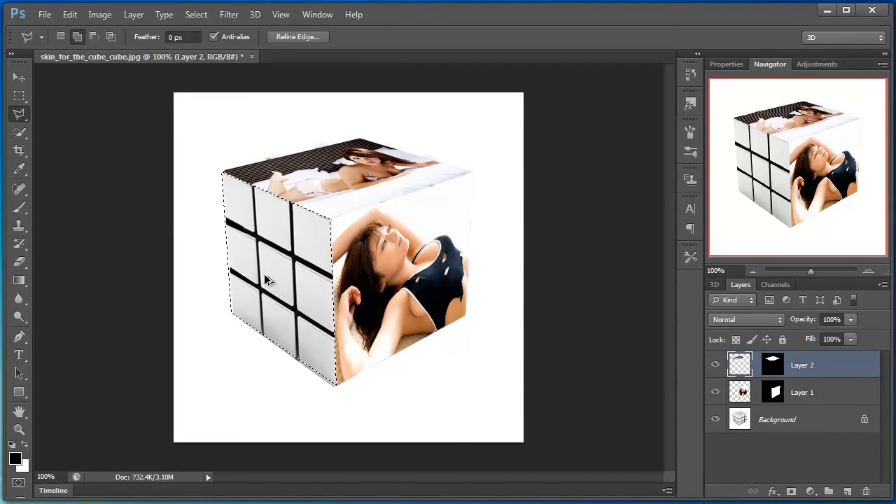
pyautogui.hotkey('ctrl', 'shift', 'alt', 'v')
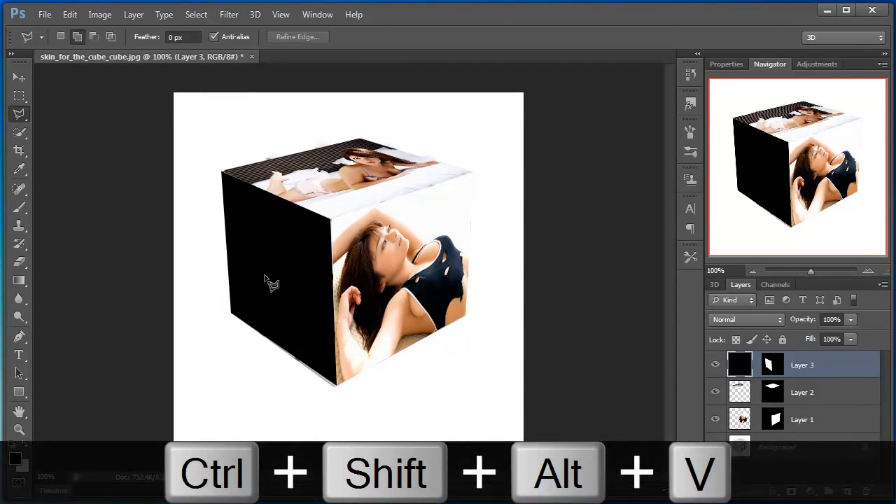
pyautogui.hotkey('ctrl', 't')
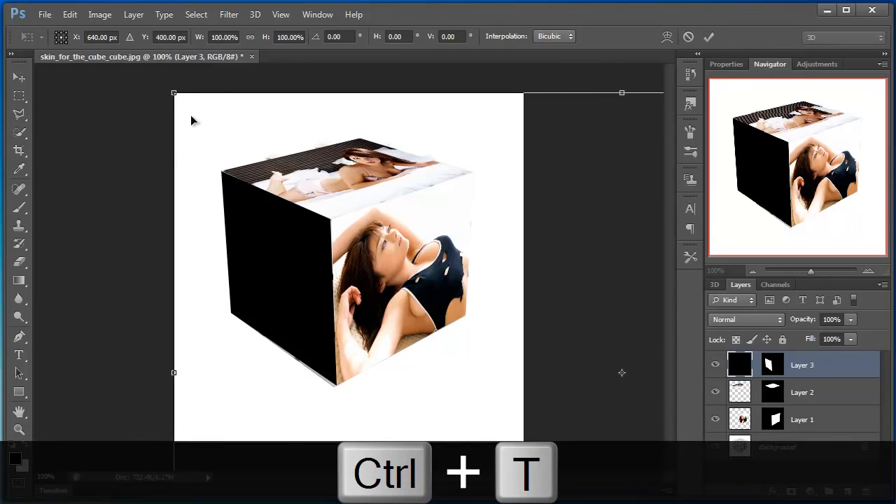
pyautogui.moveTo(174, 93); pyautogui.dragTo(455, 375)
pyautogui.moveTo(554, 343); pyautogui.dragTo(174, 240)
# Distort the photo on Layer 3 so its four corners match the cube's left face, and apply the transform.
pyautogui.rightClick(330, 313)
pyautogui.click(384, 390)
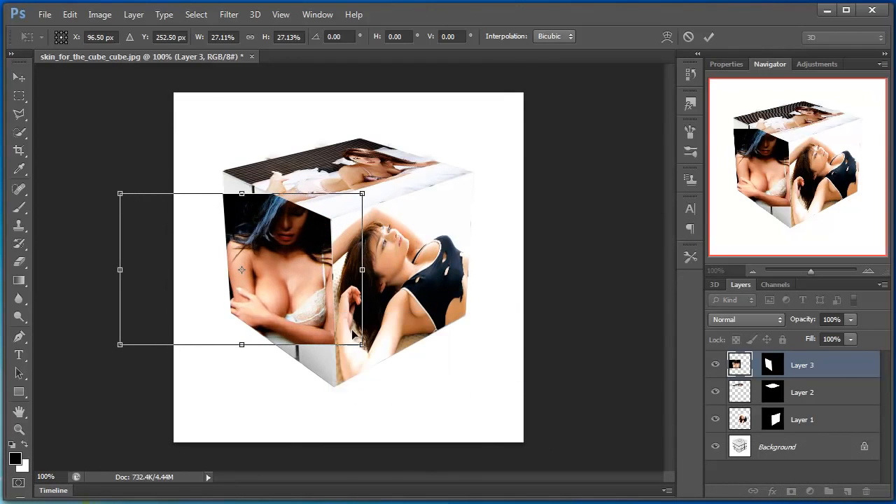
pyautogui.moveTo(362, 344); pyautogui.dragTo(338, 385)
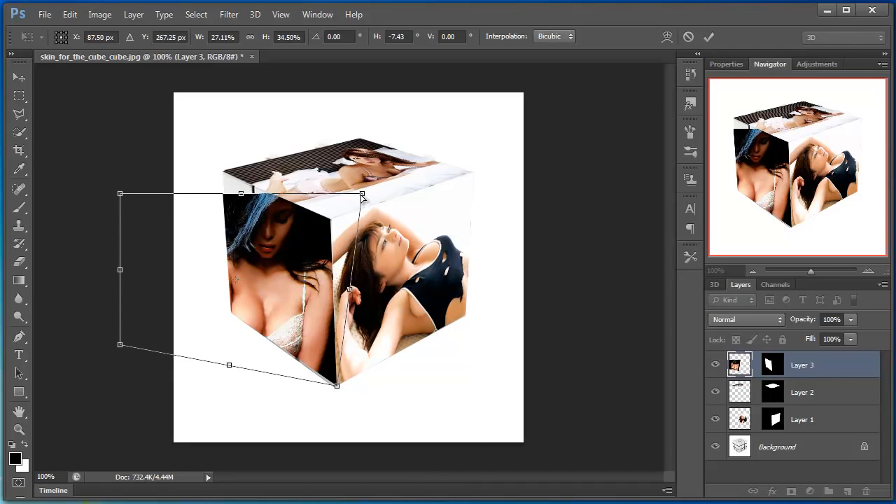
pyautogui.moveTo(361, 193); pyautogui.dragTo(332, 220)
pyautogui.moveTo(119, 194); pyautogui.dragTo(222, 171)
pyautogui.moveTo(120, 344); pyautogui.dragTo(231, 313)
pyautogui.press('Return')
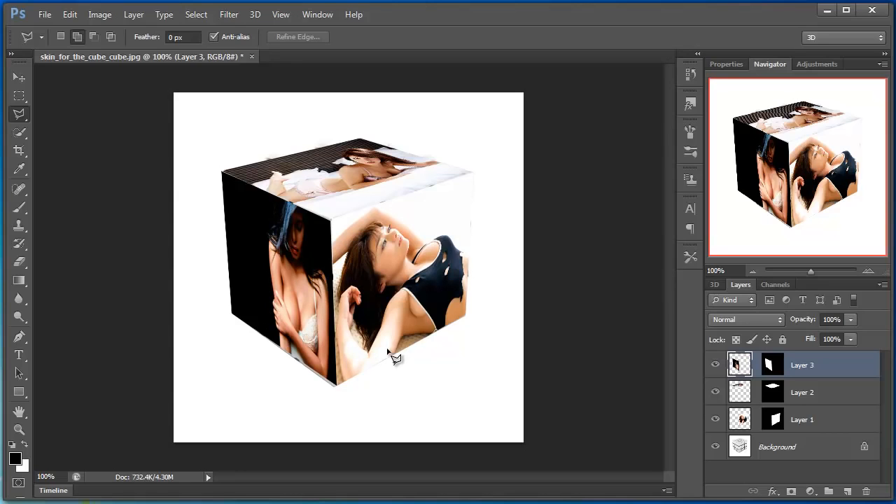
# Hide Layers 1 to 3 and select the black grid lines on the Background with Color Range at a fuzziness of 163.
pyautogui.moveTo(715, 365); pyautogui.dragTo(715, 419)
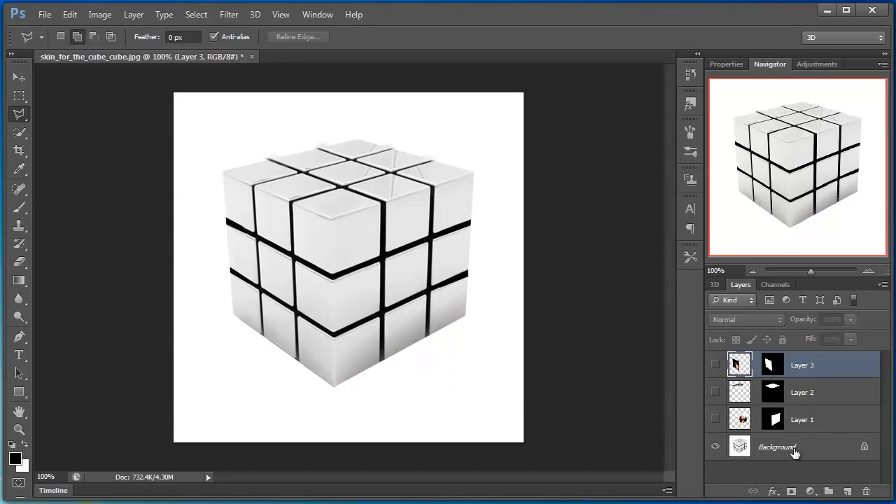
pyautogui.click(794, 453)
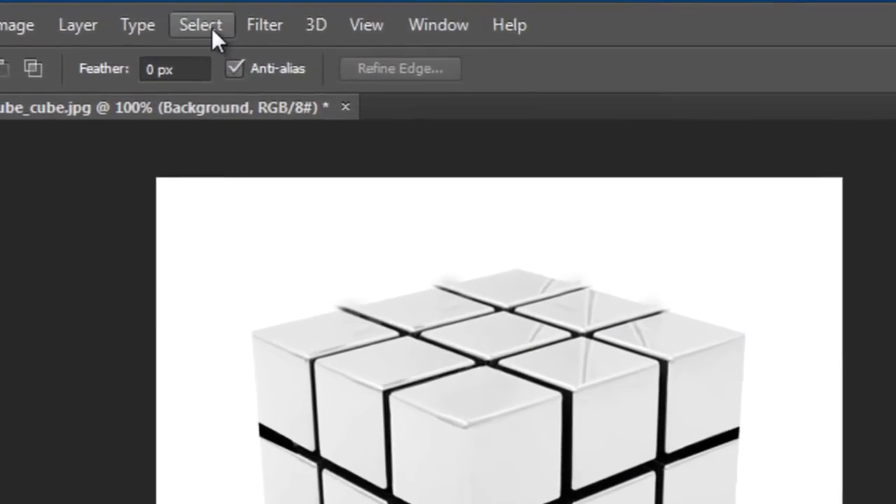
pyautogui.click(196, 14)
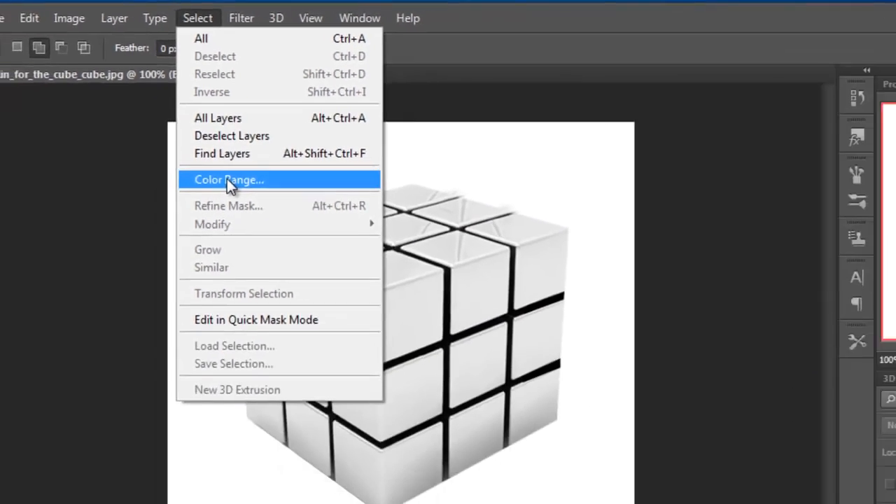
pyautogui.click(251, 274)
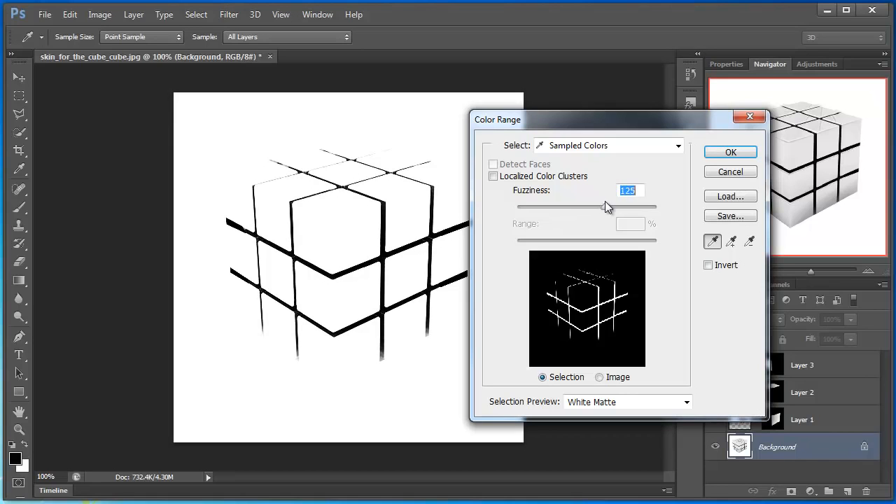
pyautogui.moveTo(627, 202); pyautogui.dragTo(666, 200)
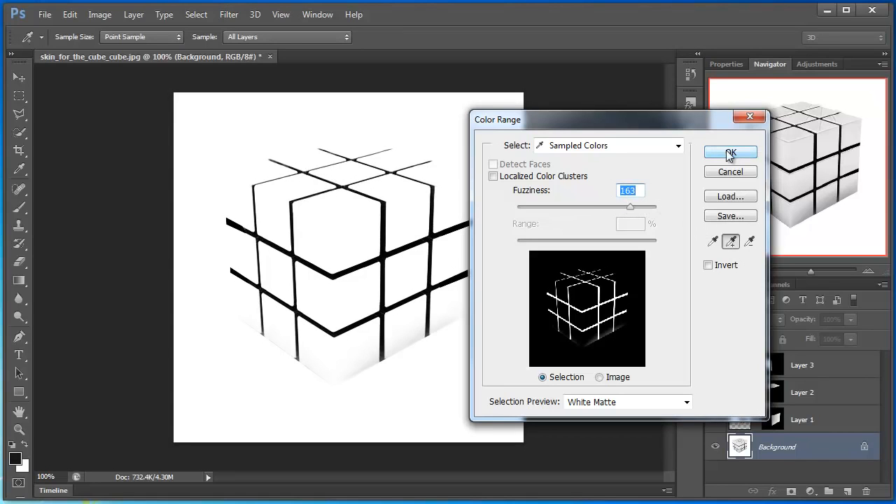
pyautogui.click(730, 153)
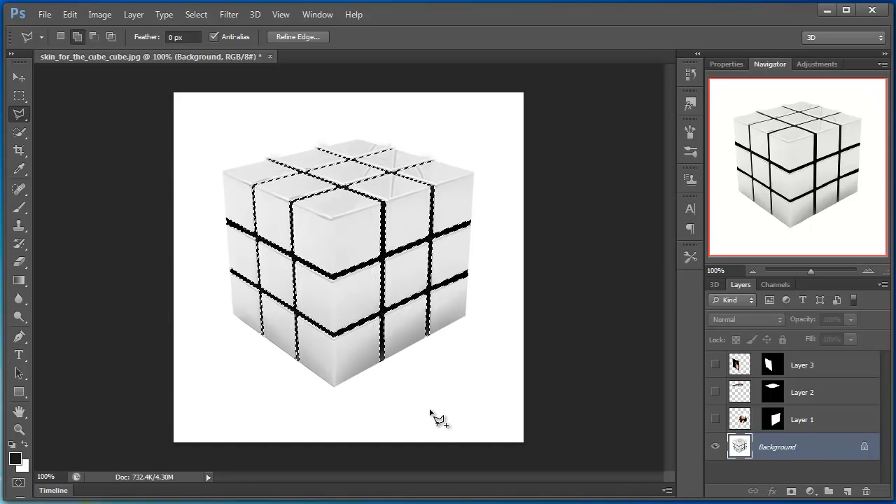
# Copy the selected grid lines to a new layer at the top of the stack, with the Background hidden and Layers 1 to 3 shown.
pyautogui.hotkey('ctrl', 'j')
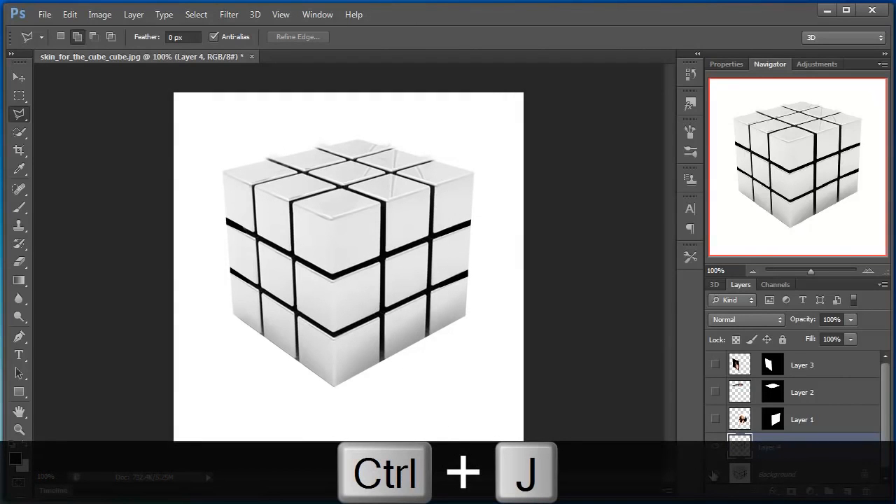
pyautogui.click(715, 474)
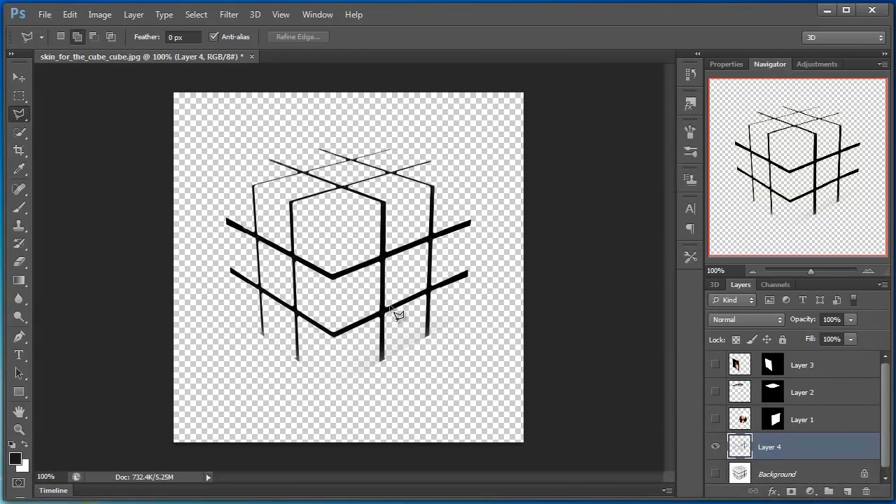
pyautogui.moveTo(807, 446); pyautogui.dragTo(808, 356)
pyautogui.moveTo(709, 394); pyautogui.dragTo(712, 422)
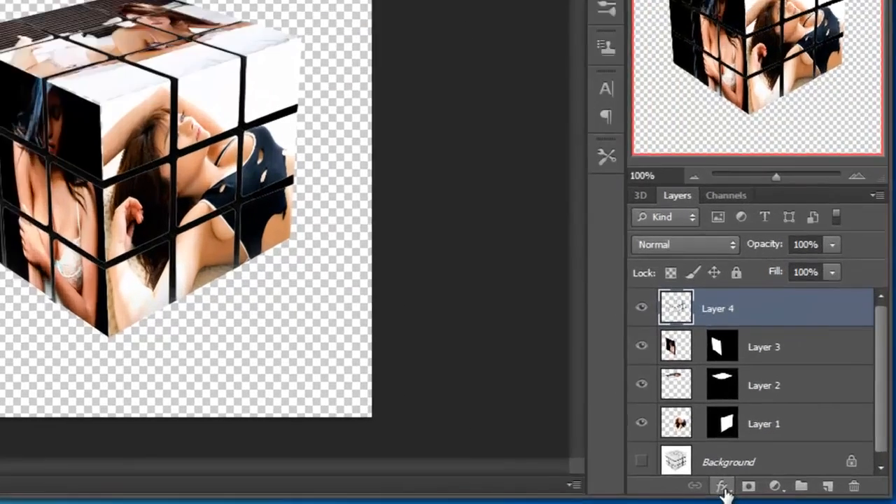
# Add a Bevel & Emboss effect with 42% depth to the grid-line layer and set the layer's opacity to 61%.
pyautogui.click(772, 492)
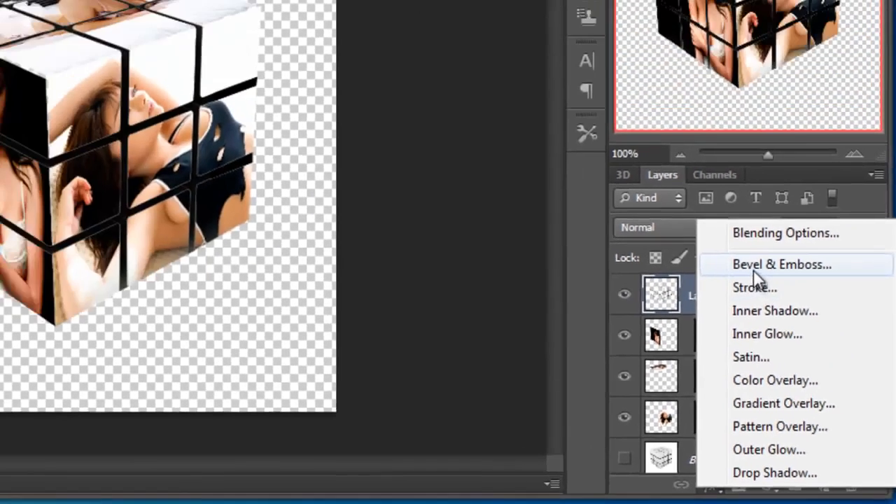
pyautogui.click(683, 141)
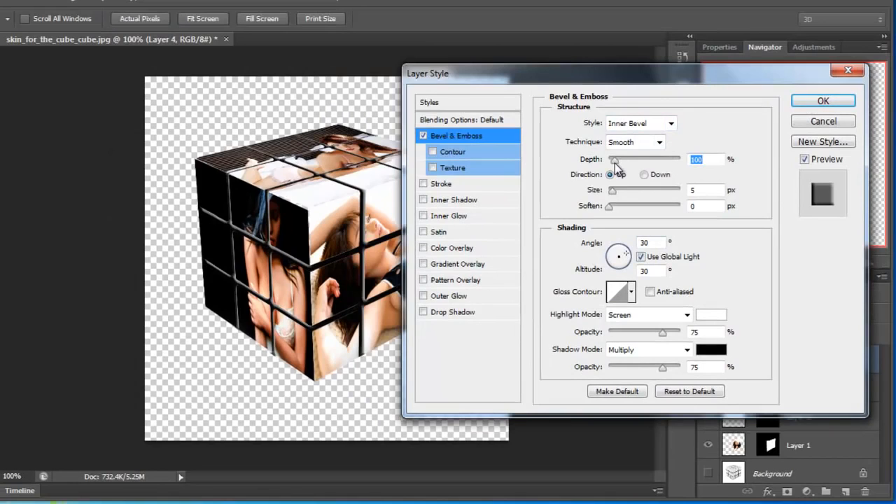
pyautogui.moveTo(615, 163)
pyautogui.mouseDown()
pyautogui.moveTo(627, 165)
pyautogui.moveTo(612, 168)
pyautogui.mouseUp()
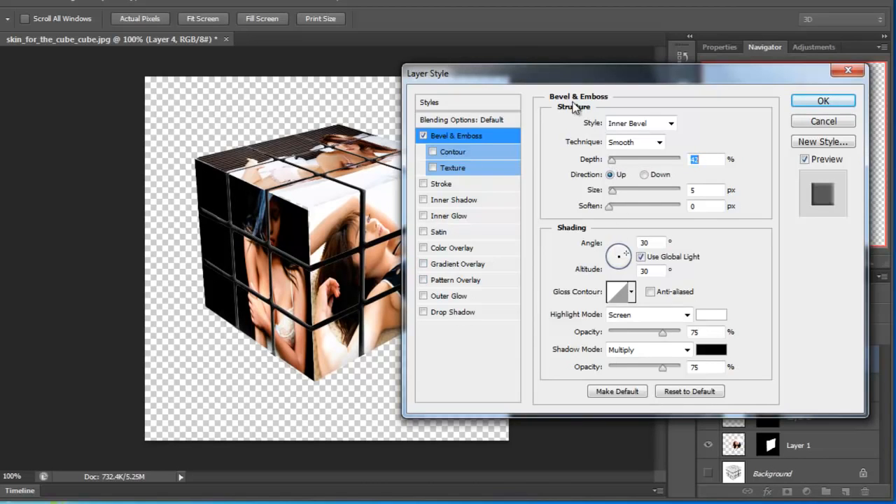
pyautogui.click(823, 101)
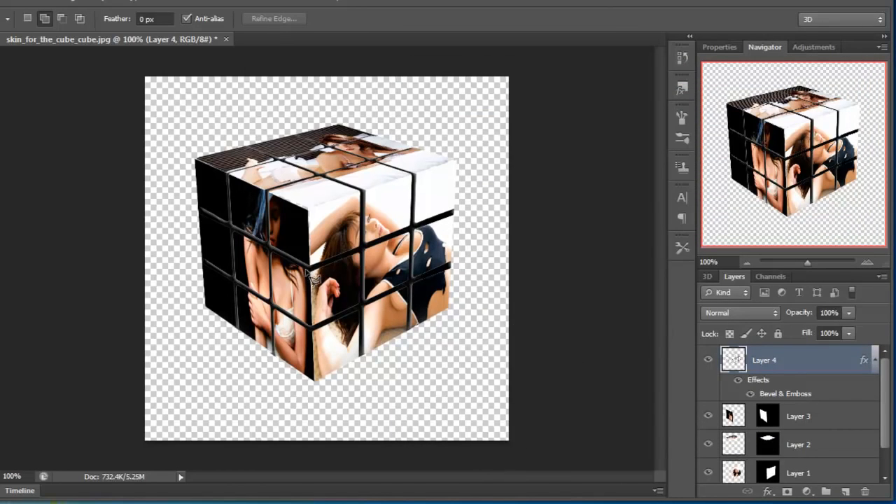
pyautogui.moveTo(808, 315); pyautogui.dragTo(783, 322)
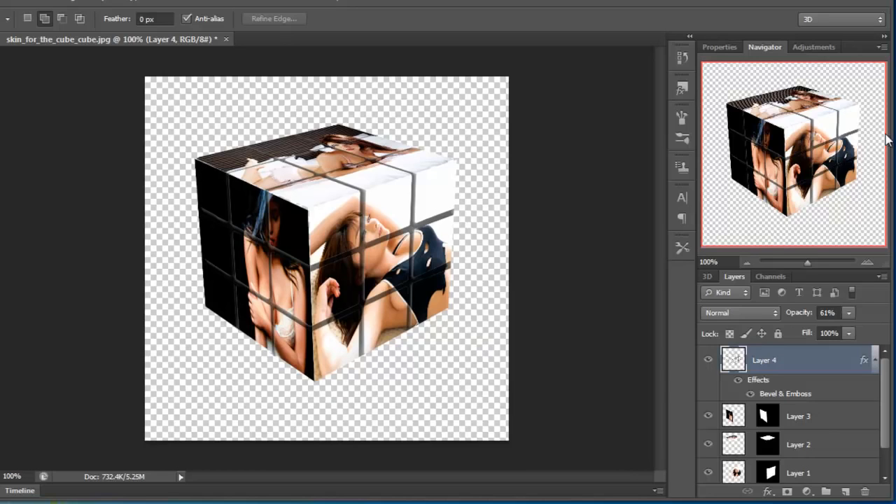
# Copy the whole gold colored sheet metal.jpg image, close that file, and paste the image into the cube document as a new layer.
pyautogui.moveTo(120, 40); pyautogui.dragTo(65, 62)
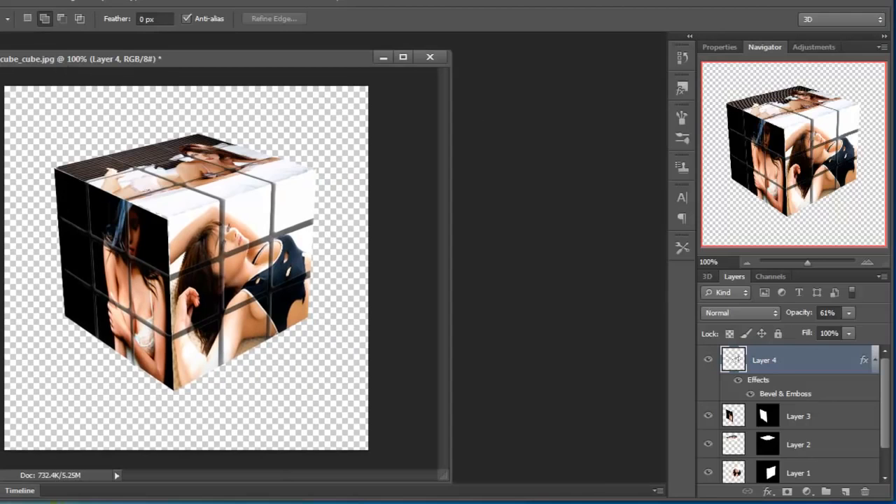
pyautogui.moveTo(522, 151); pyautogui.dragTo(576, 144)
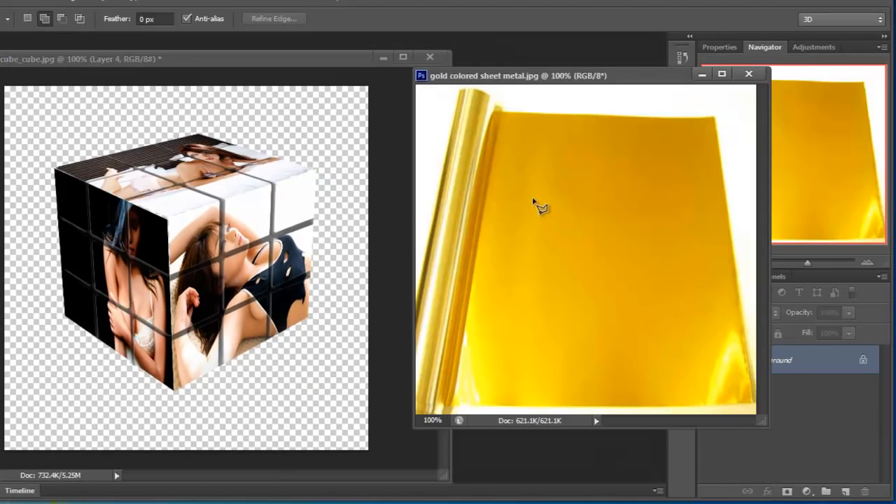
pyautogui.hotkey('ctrl', 'a')
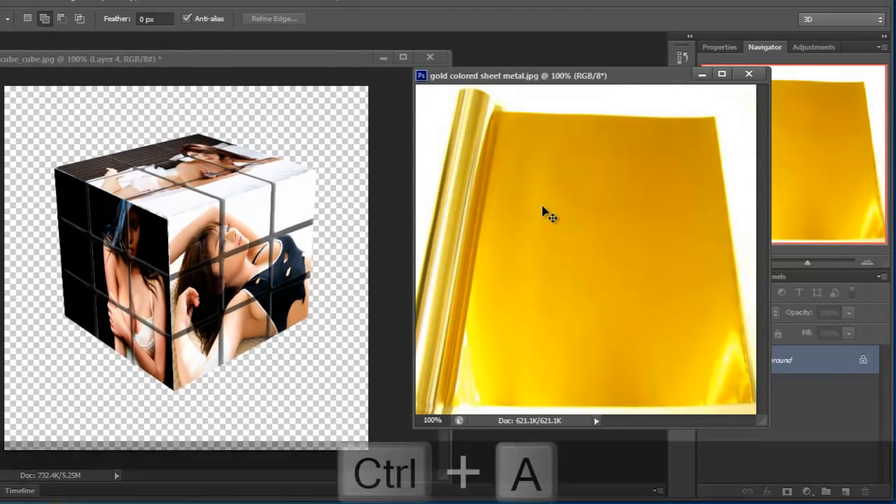
pyautogui.hotkey('ctrl', 'c')
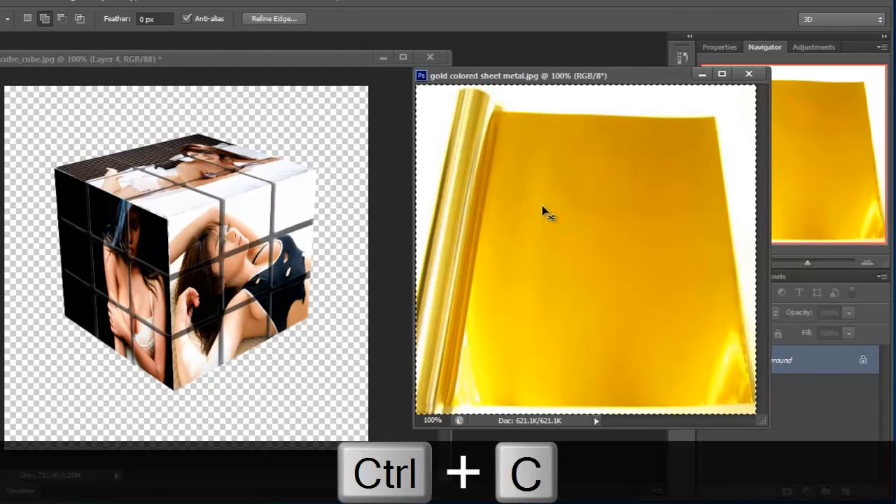
pyautogui.click(749, 73)
pyautogui.moveTo(219, 63); pyautogui.dragTo(320, 61)
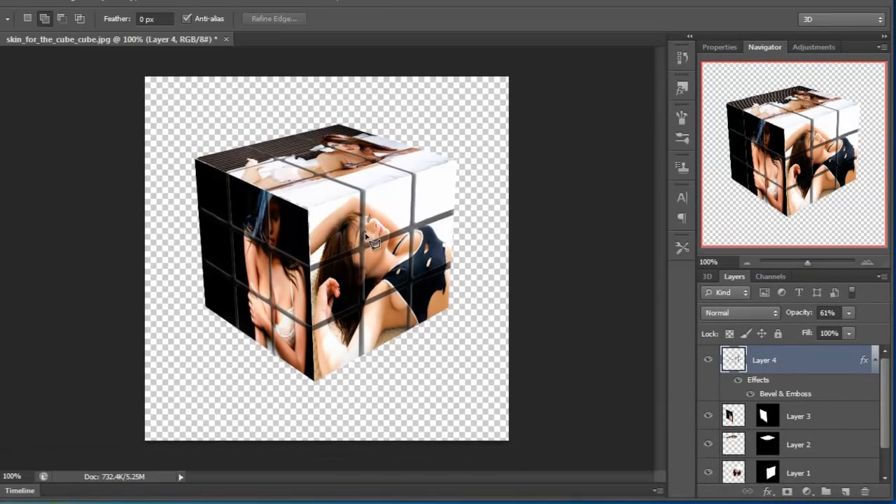
pyautogui.hotkey('ctrl', 'v')
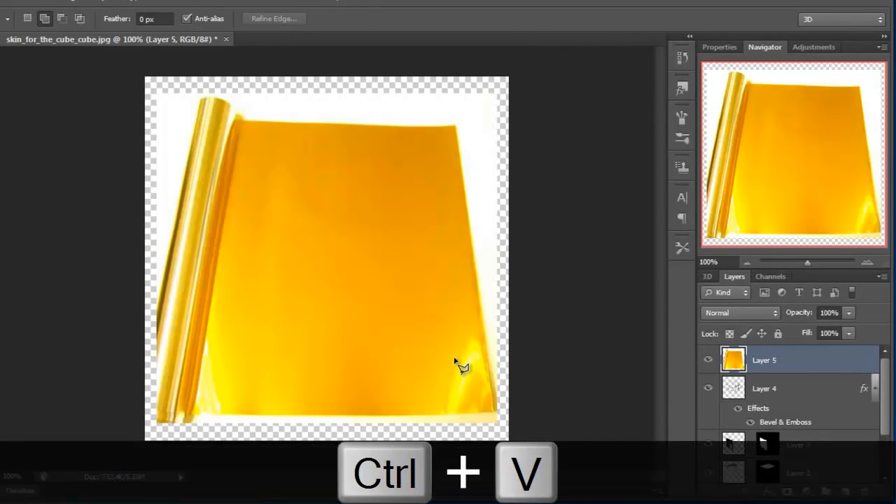
# Place the gold layer between Layer 1 and the Background, and enlarge it with Free Transform until it fills the canvas.
pyautogui.moveTo(810, 360); pyautogui.dragTo(812, 482)
pyautogui.hotkey('ctrl', 't')
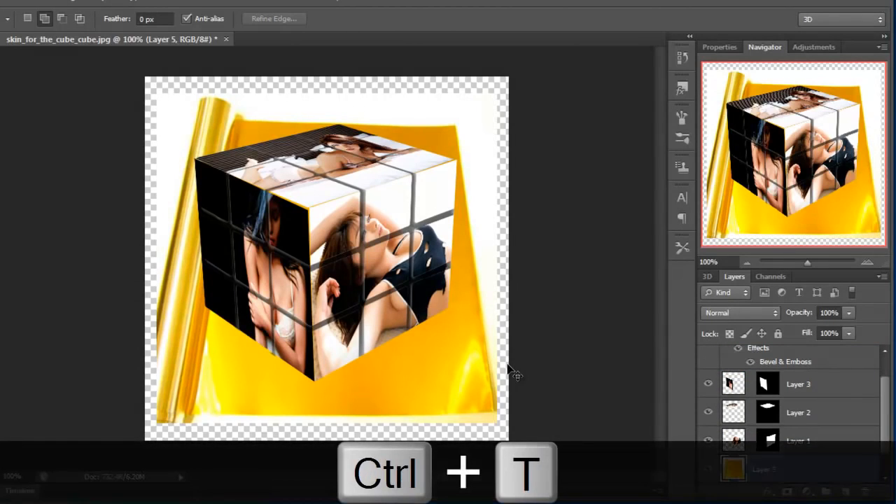
pyautogui.moveTo(159, 95); pyautogui.dragTo(83, 20)
pyautogui.press('Return')
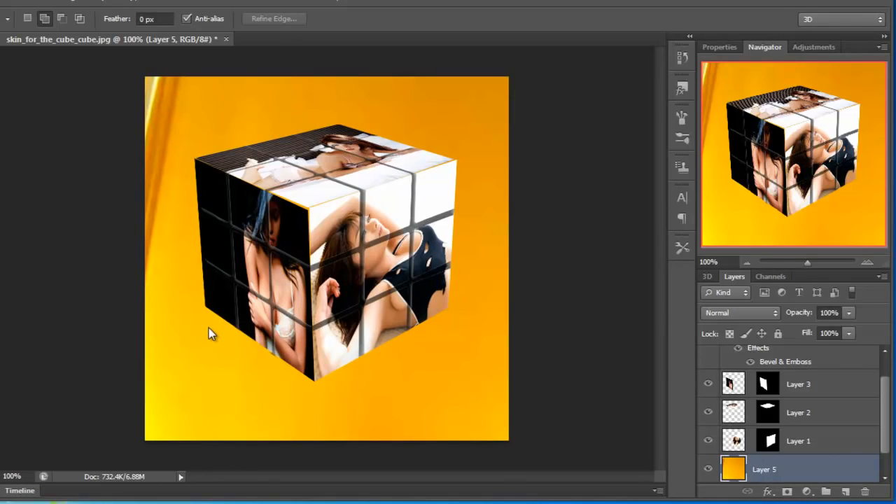
# Add a new layer above the gold layer and paint a black shadow along the cube's lower edges with a soft 50 px brush.
pyautogui.click(843, 493)
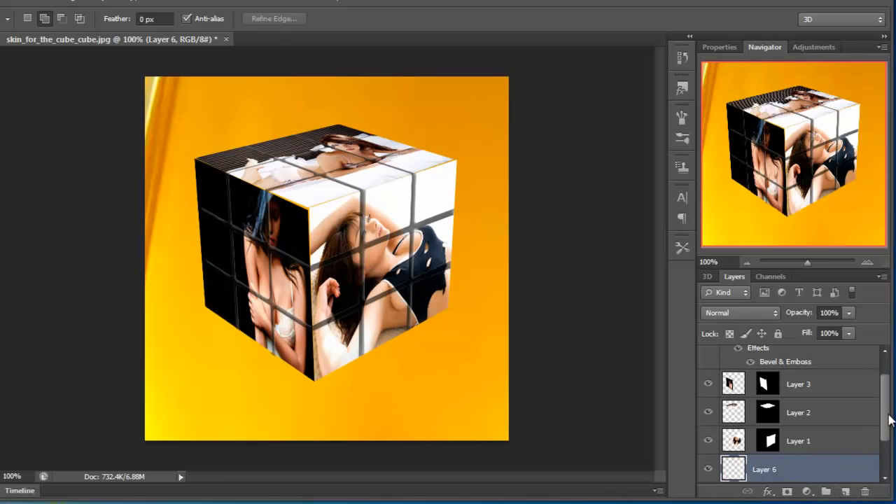
pyautogui.moveTo(884, 269); pyautogui.dragTo(884, 216)
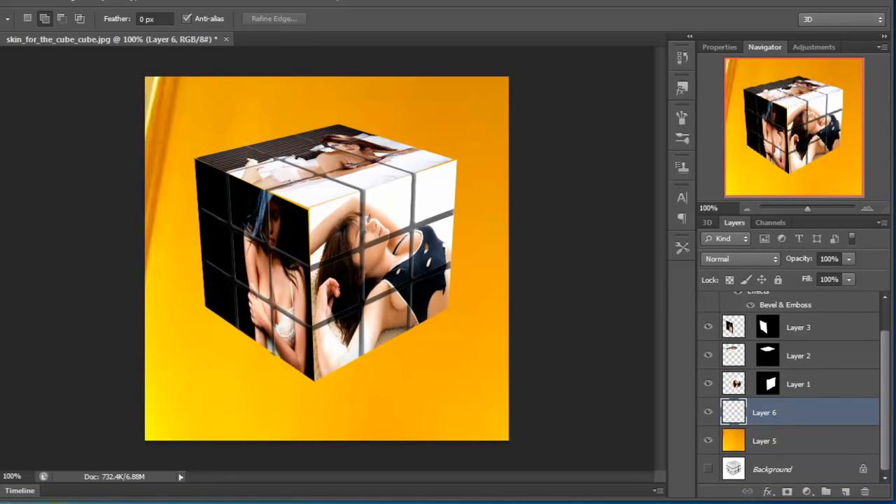
pyautogui.press('b')
pyautogui.click(43, 19)
pyautogui.click(476, 18)
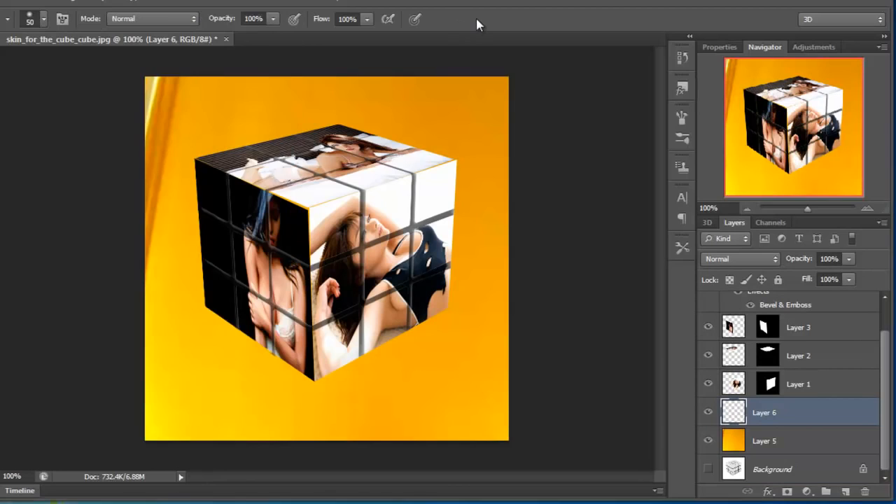
pyautogui.moveTo(191, 329)
pyautogui.mouseDown()
pyautogui.moveTo(293, 386)
pyautogui.moveTo(320, 387)
pyautogui.moveTo(449, 321)
pyautogui.mouseUp()
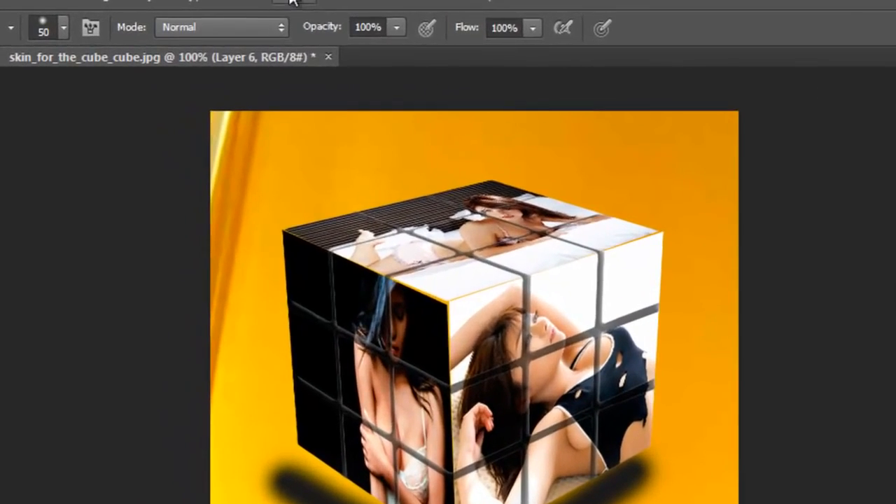
# Apply a Gaussian Blur with a radius of 23.7 pixels to the painted shadow on Layer 6.
pyautogui.click(255, 1)
pyautogui.moveTo(363, 210)
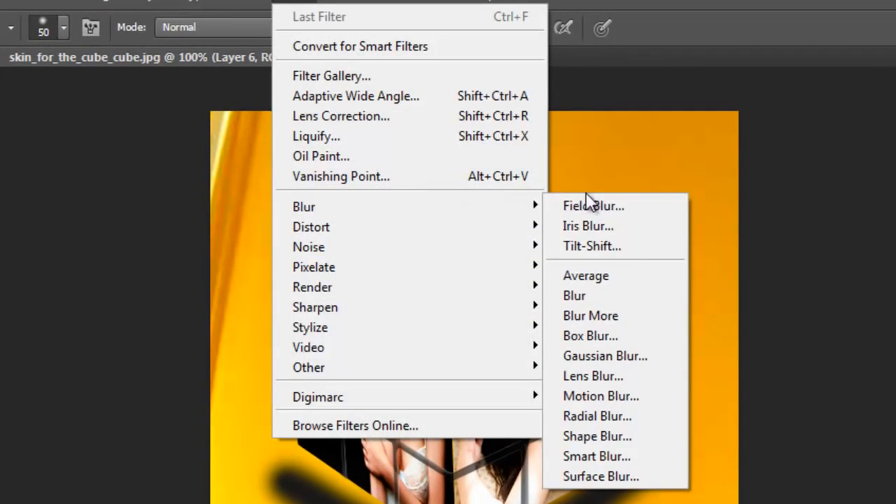
pyautogui.click(591, 332)
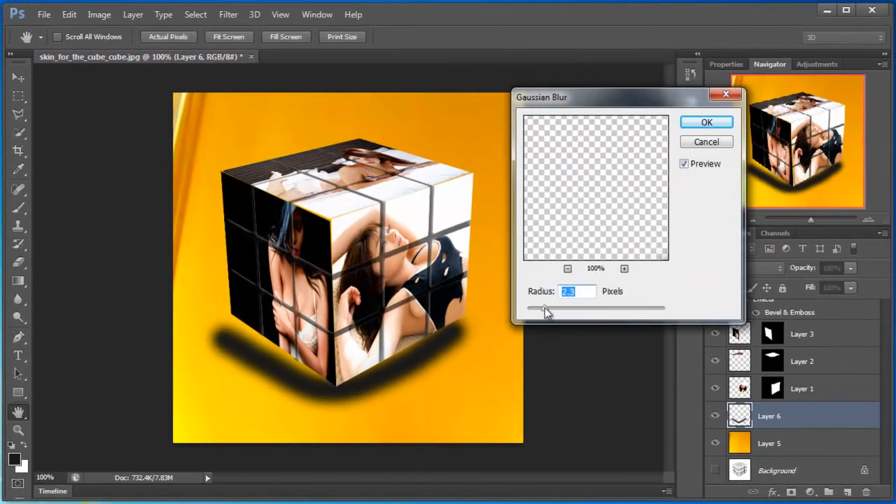
pyautogui.moveTo(545, 309); pyautogui.dragTo(589, 309)
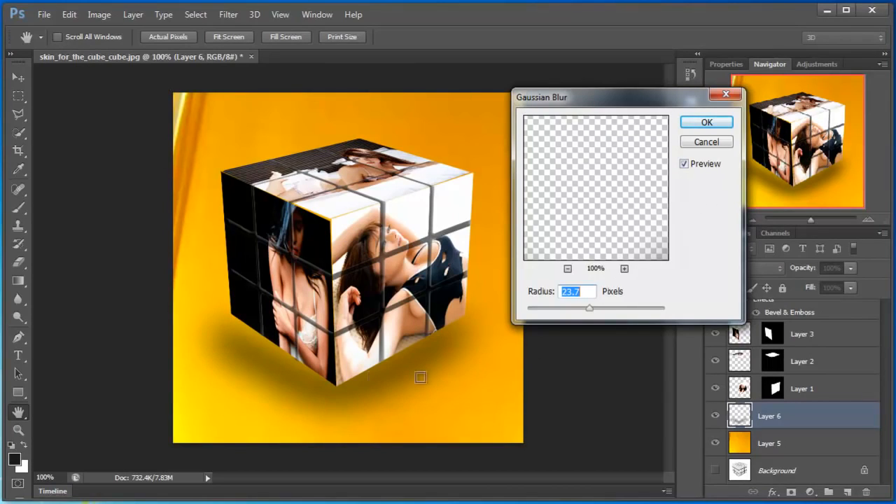
pyautogui.click(707, 122)
pyautogui.press('b')
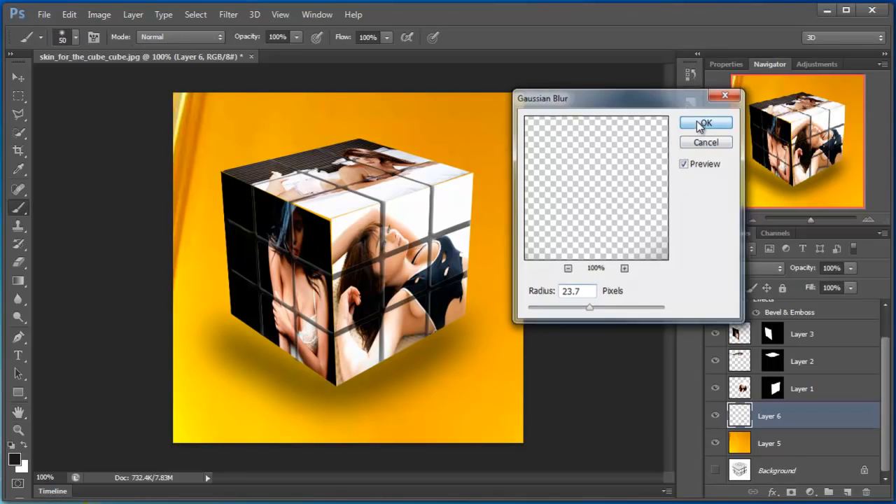